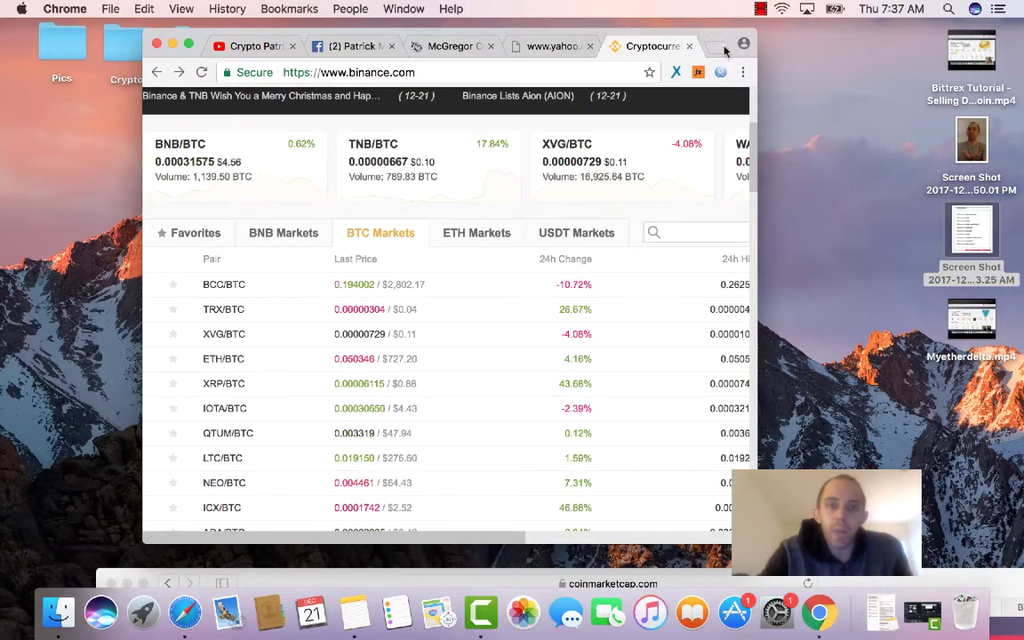
# Step: Make the Binance home page full screen and look over the Exchange, Funds, Account and Orders menus
pyautogui.click(187, 43)
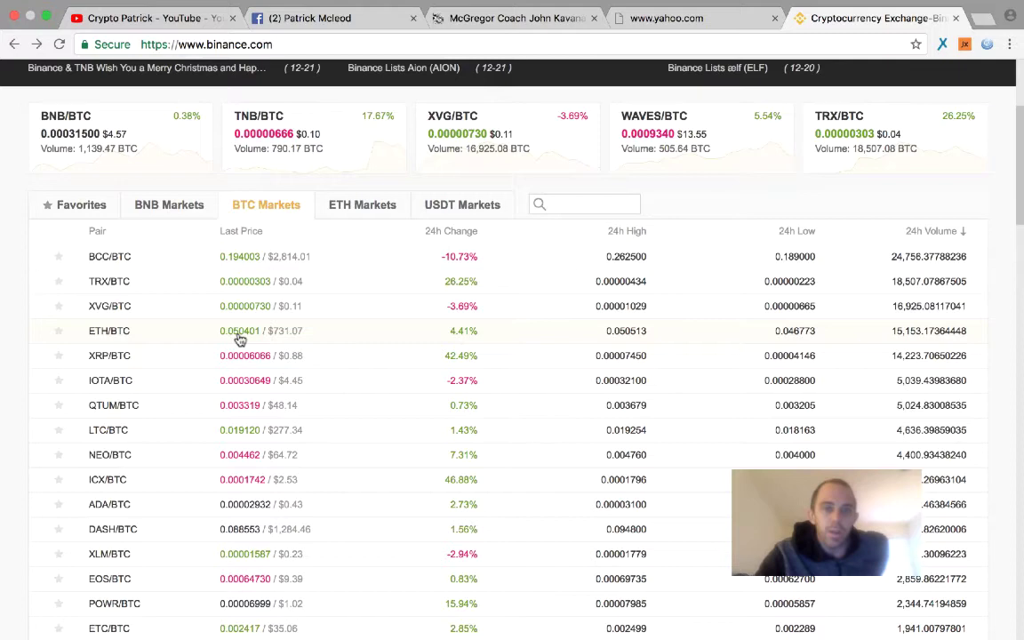
pyautogui.scroll(5, 238, 339)
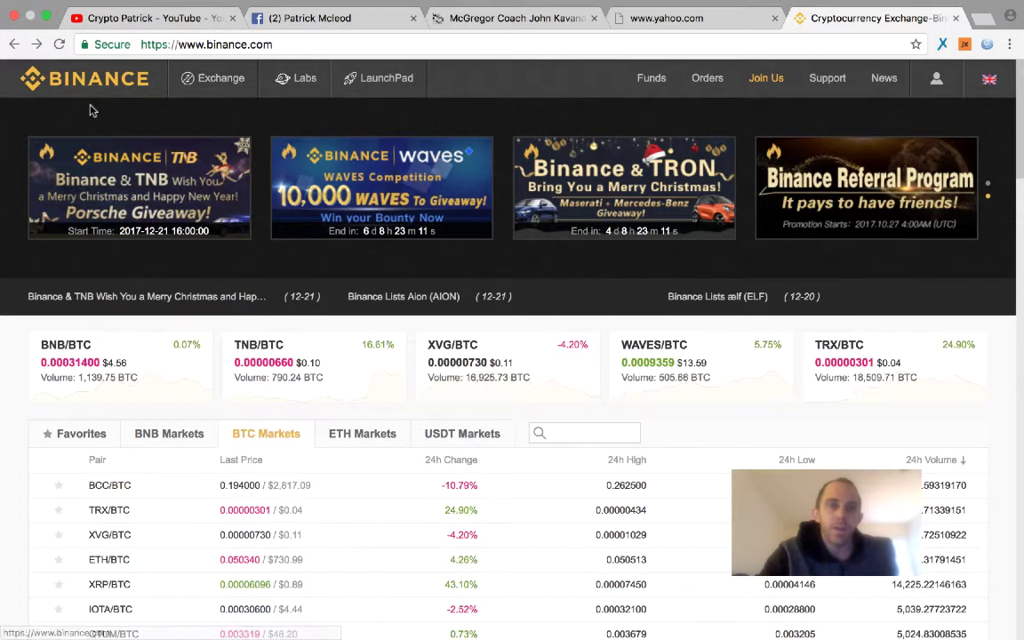
pyautogui.moveTo(230, 89)
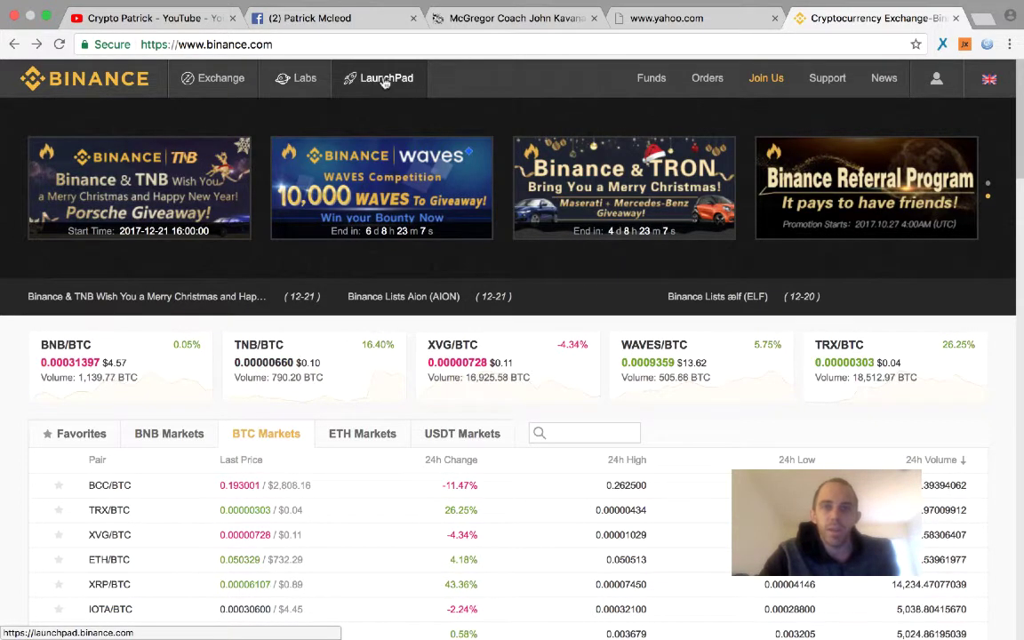
pyautogui.moveTo(673, 97)
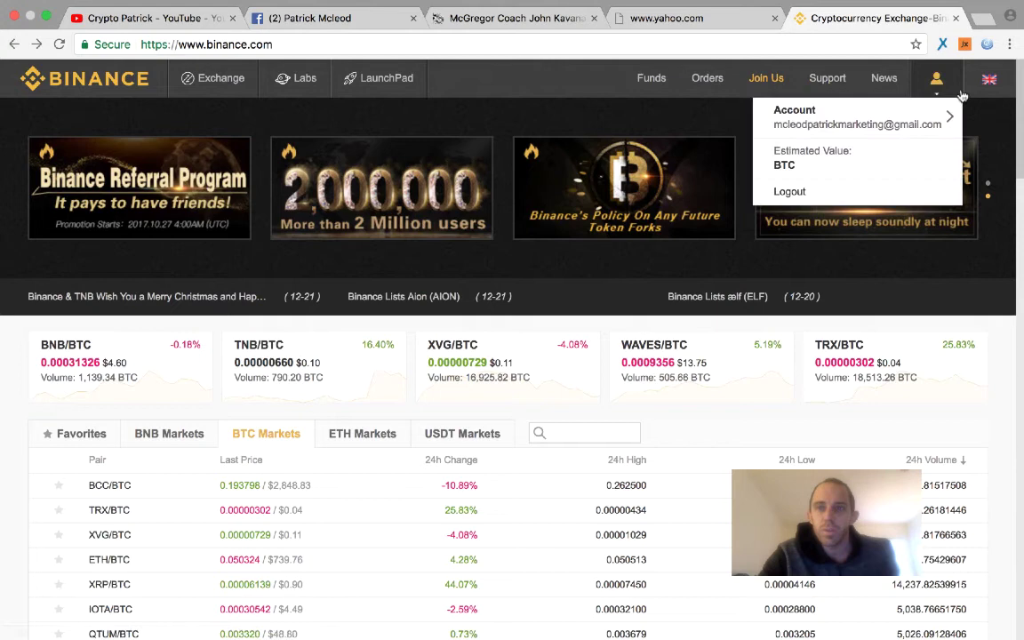
pyautogui.moveTo(981, 86)
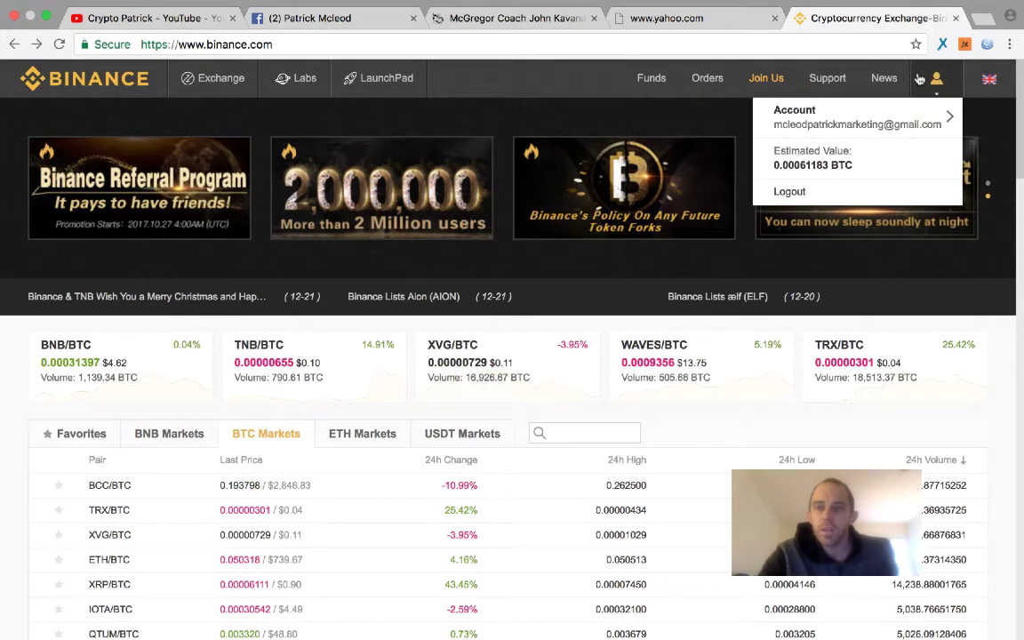
pyautogui.moveTo(941, 80)
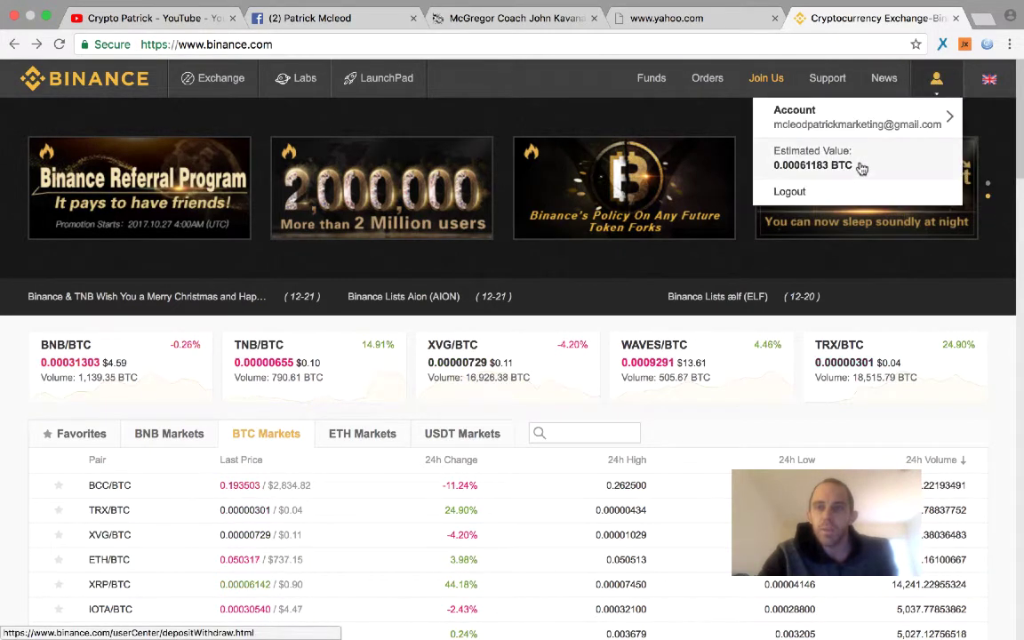
pyautogui.moveTo(720, 93)
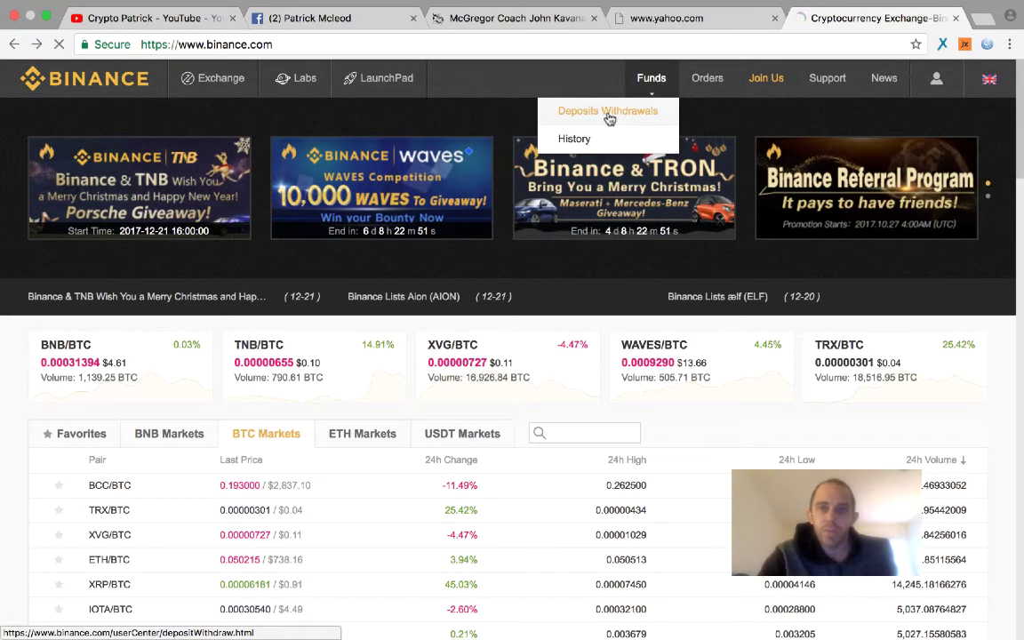
# Step: Open Deposits & Withdrawals, highlight the 0.00061183 BTC estimated value, and hide zero balances
pyautogui.click(608, 113)
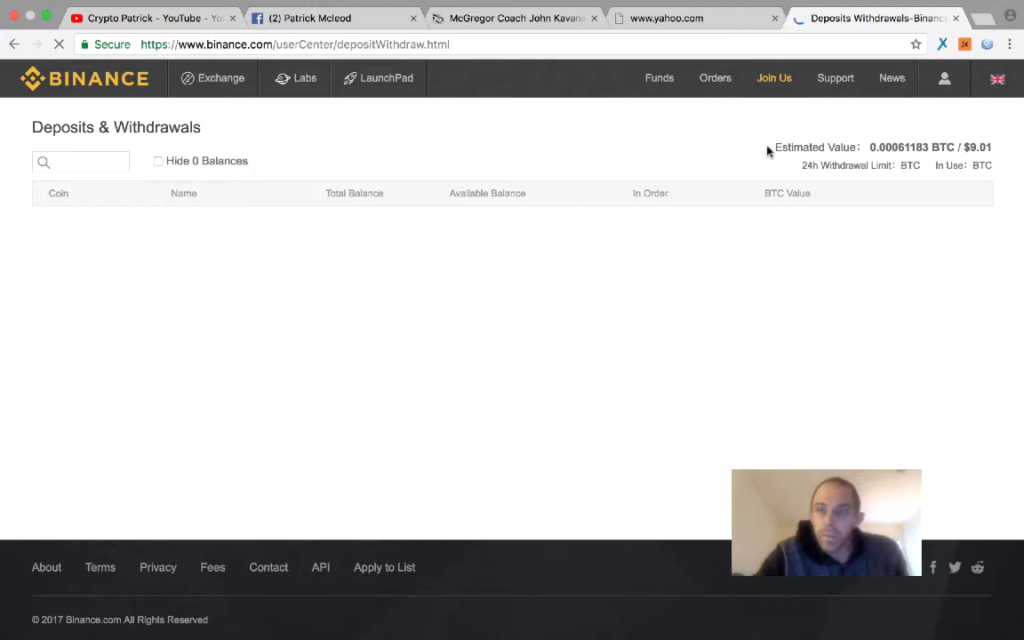
pyautogui.moveTo(929, 169); pyautogui.dragTo(858, 149)
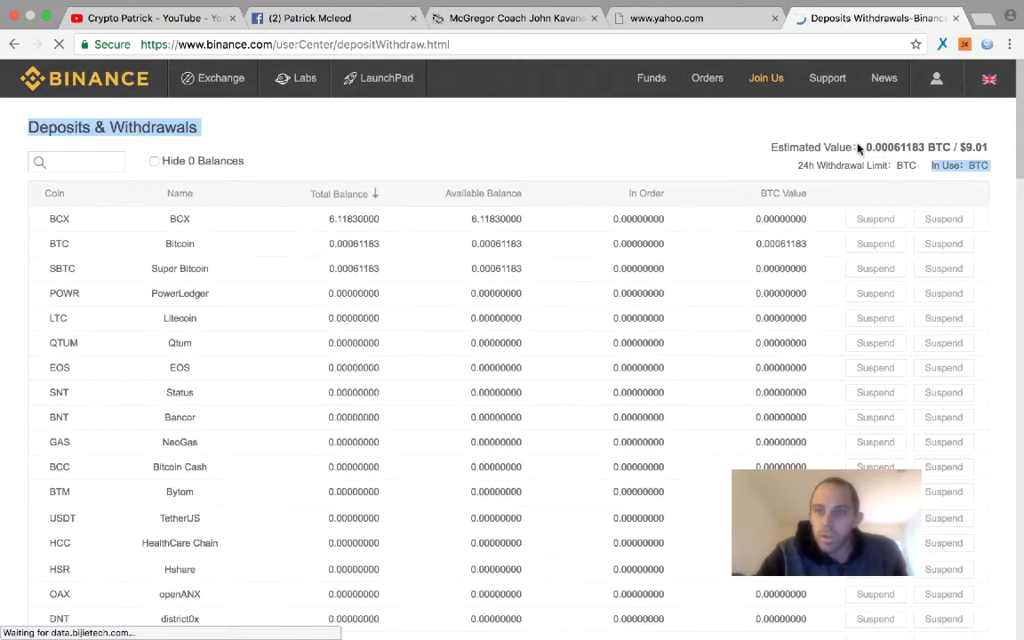
pyautogui.moveTo(920, 142); pyautogui.dragTo(995, 144)
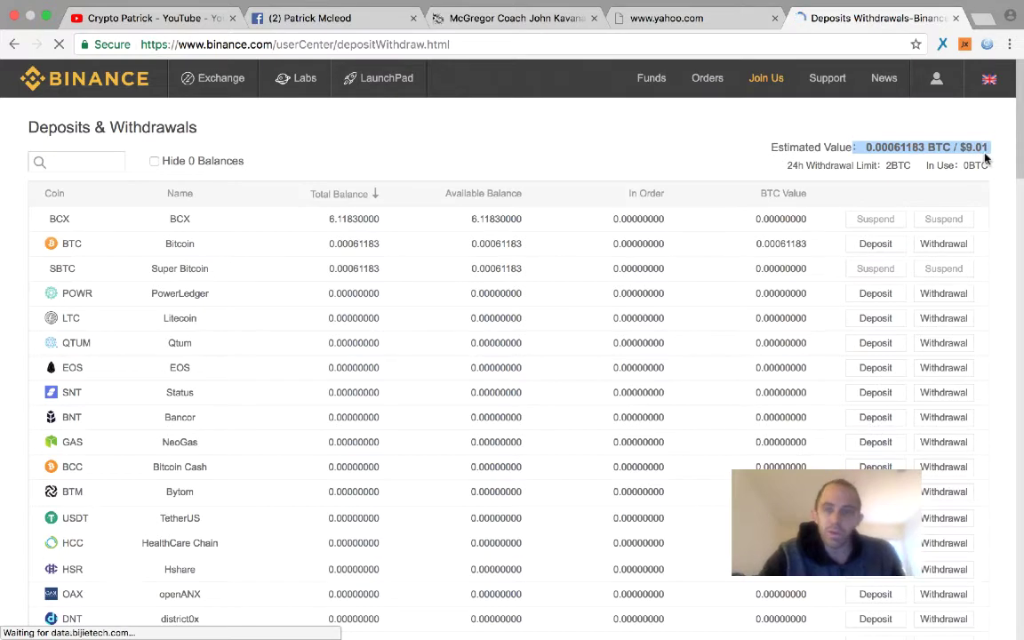
pyautogui.click(155, 165)
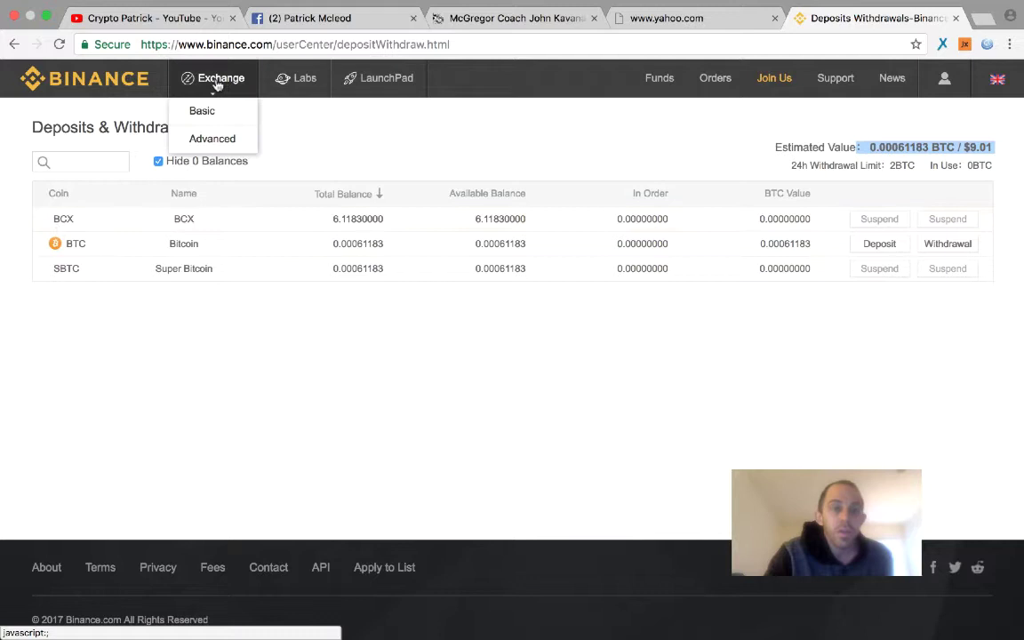
pyautogui.click(85, 81)
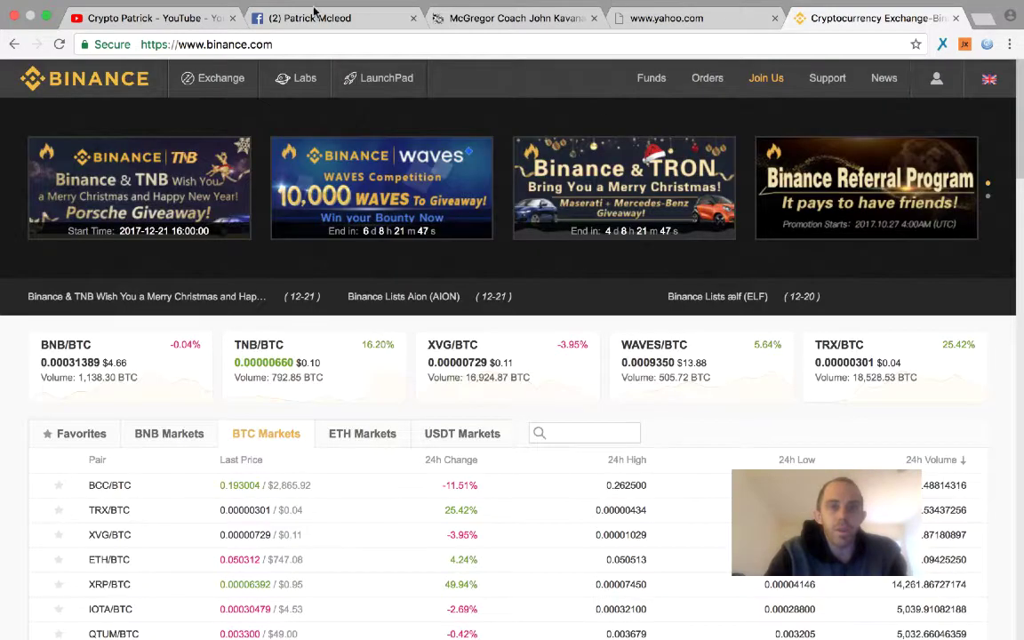
pyautogui.scroll(-2, 328, 415)
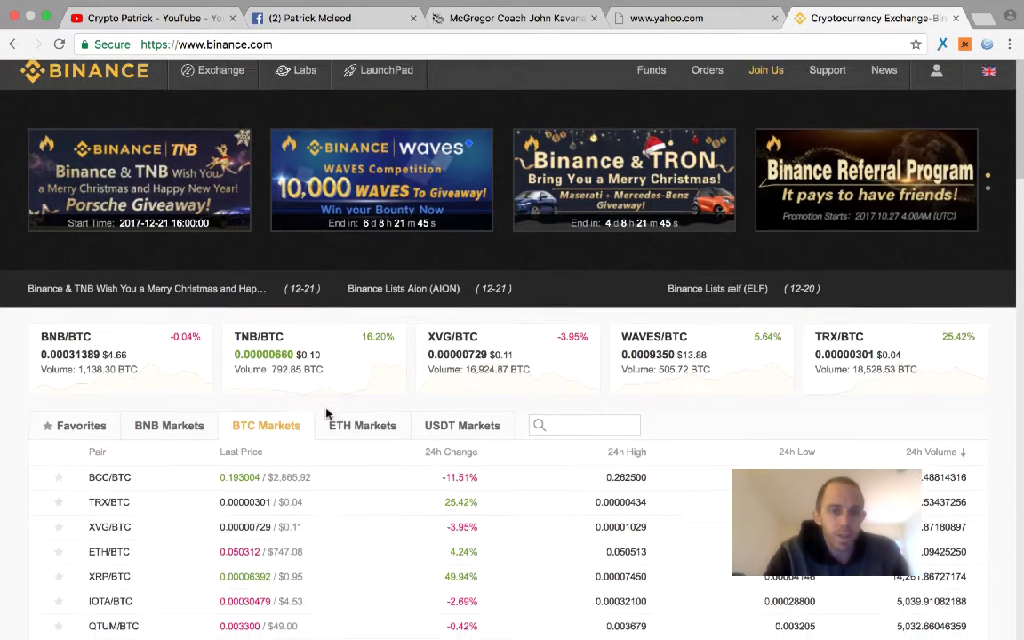
pyautogui.scroll(-5, 328, 415)
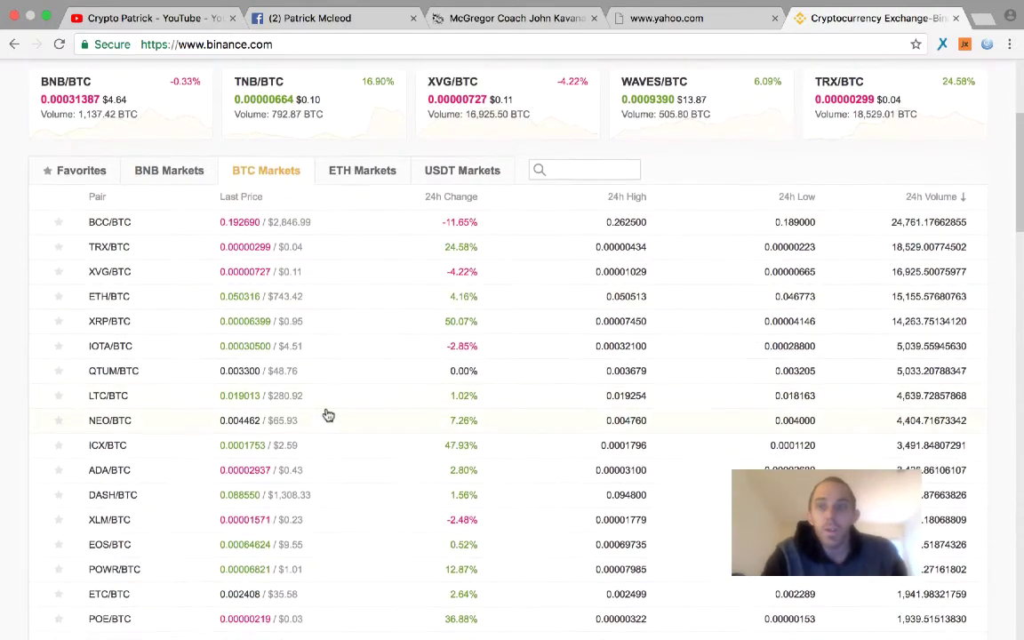
pyautogui.scroll(7, 328, 416)
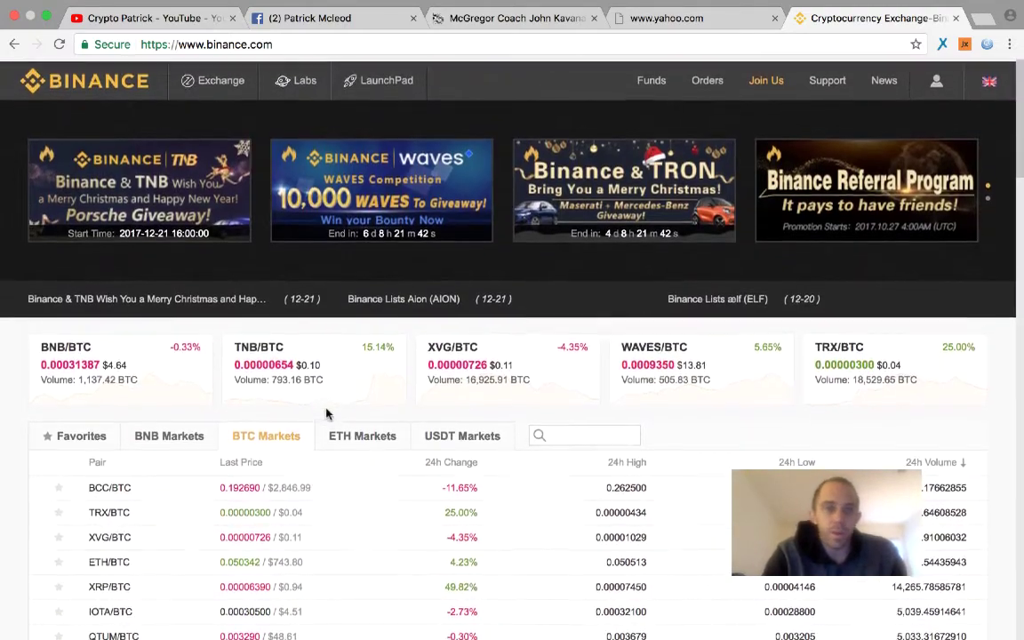
pyautogui.scroll(-2, 327, 413)
pyautogui.scroll(-1, 327, 414)
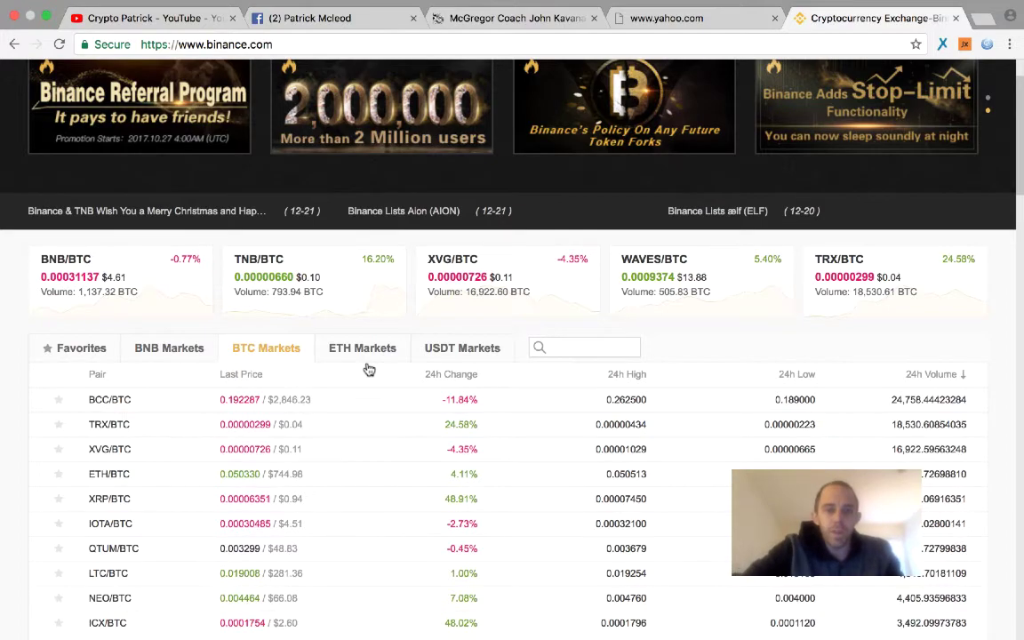
pyautogui.scroll(-2, 367, 367)
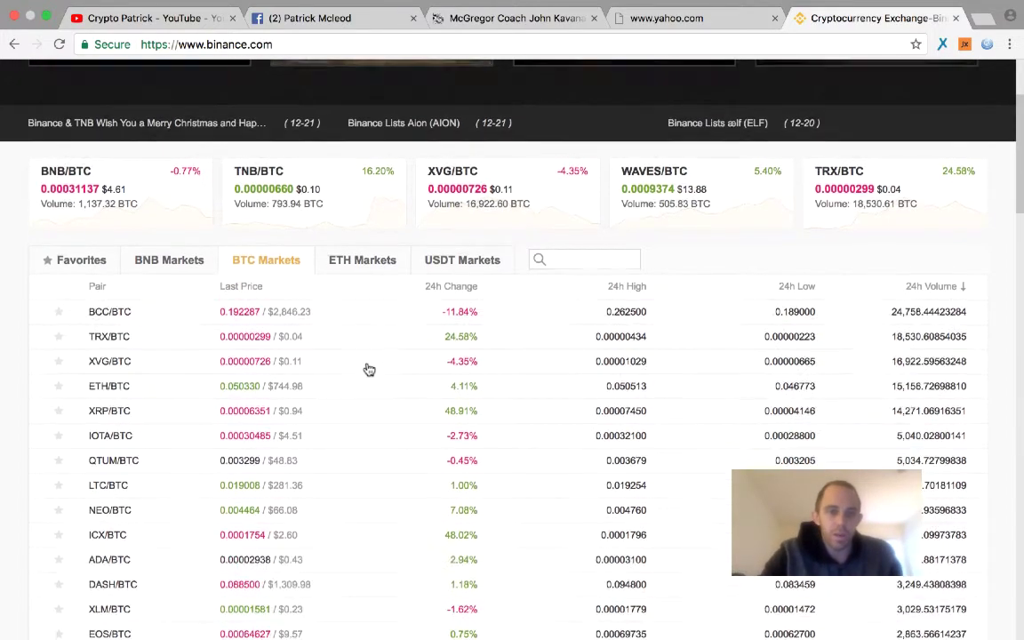
pyautogui.scroll(1, 366, 365)
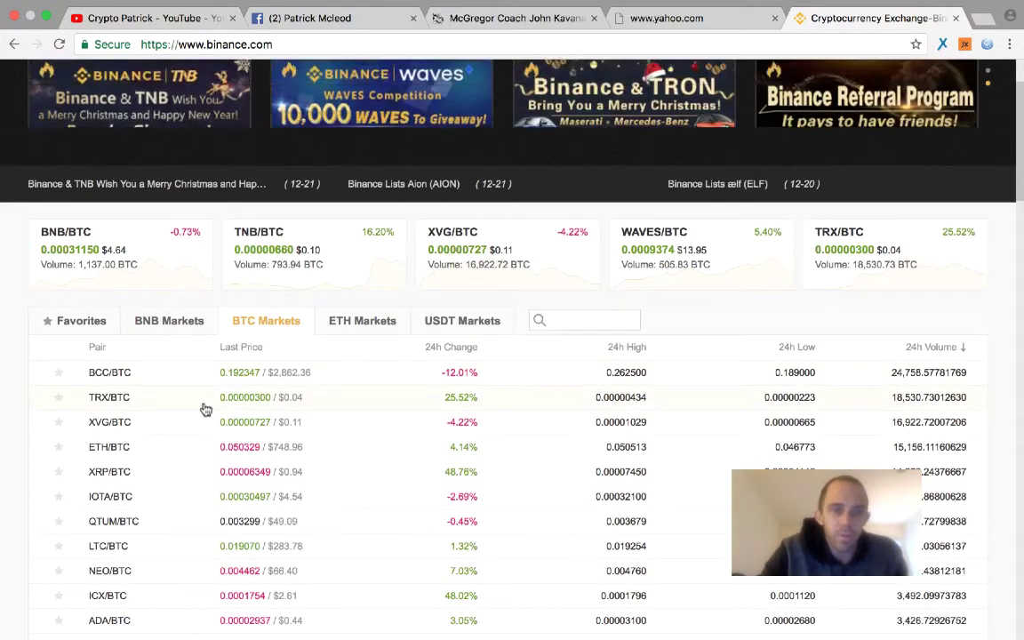
pyautogui.scroll(3, 212, 393)
pyautogui.scroll(-4, 213, 393)
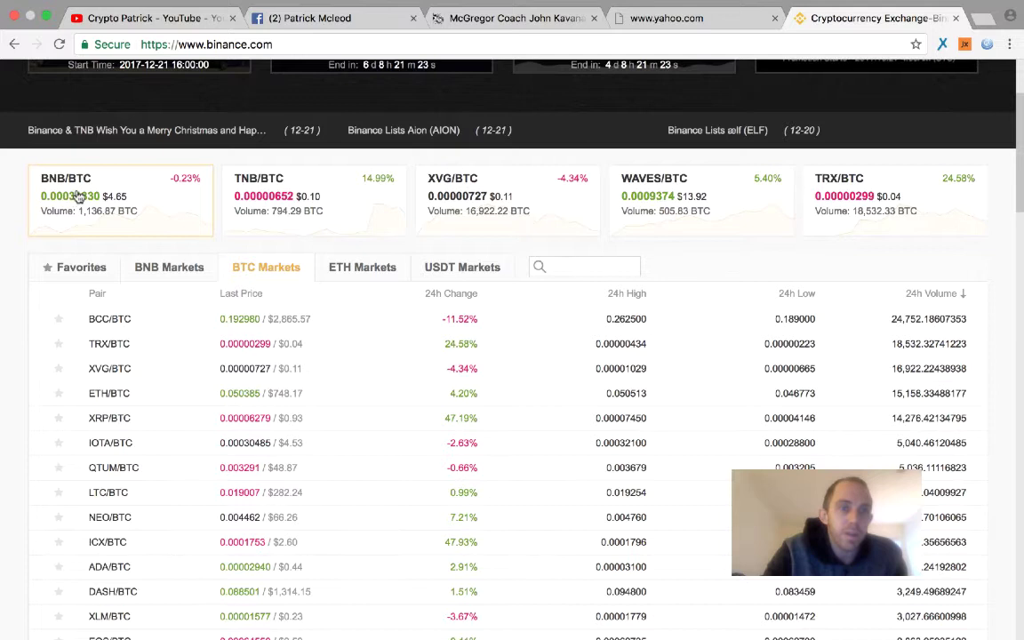
# Step: Open the BNB/BTC trading page and scroll down to the order forms
pyautogui.click(157, 201)
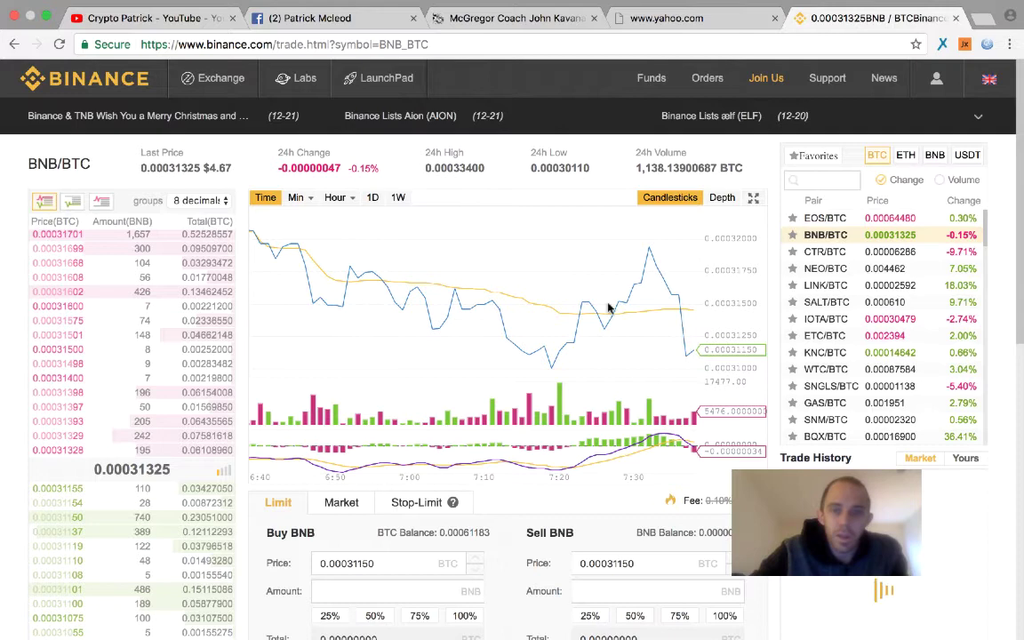
pyautogui.scroll(-1, 762, 161)
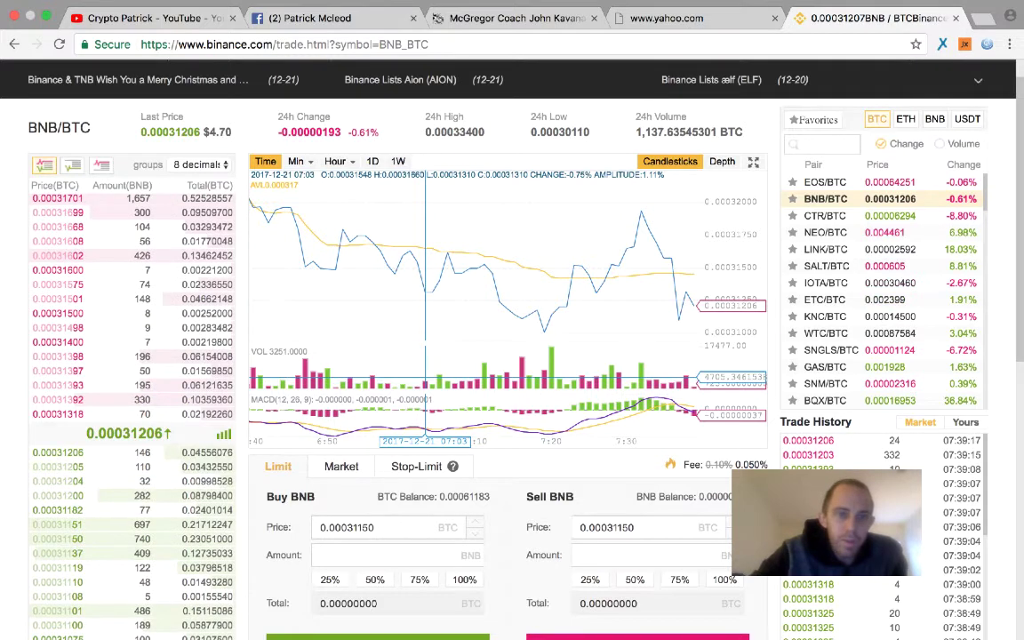
pyautogui.scroll(-3, 512, 355)
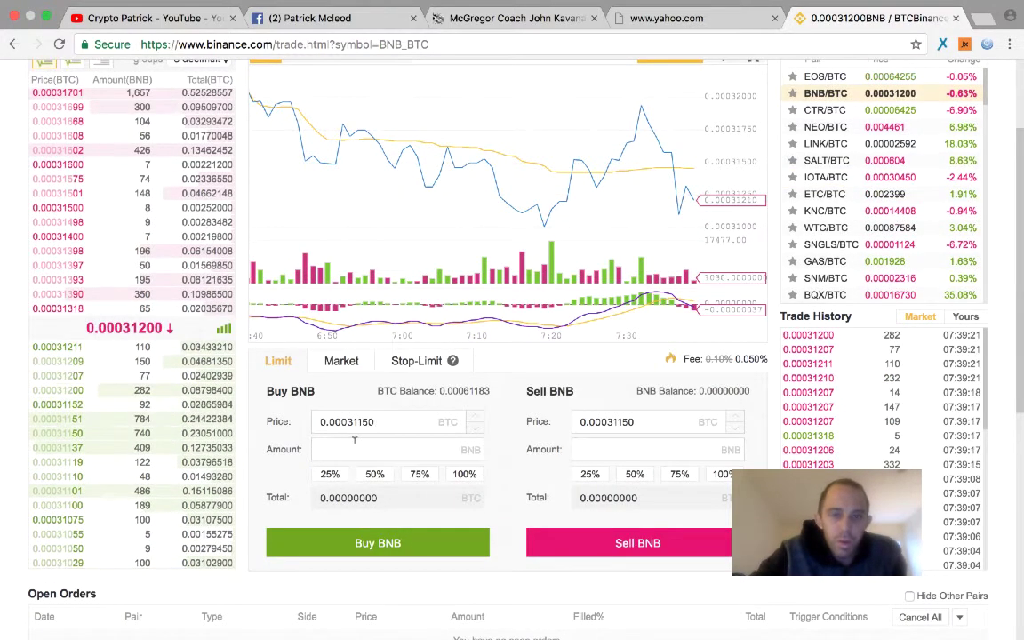
# Step: Fill the Buy BNB amount at 25% then 100% and submit the 1 BNB limit buy
pyautogui.click(330, 485)
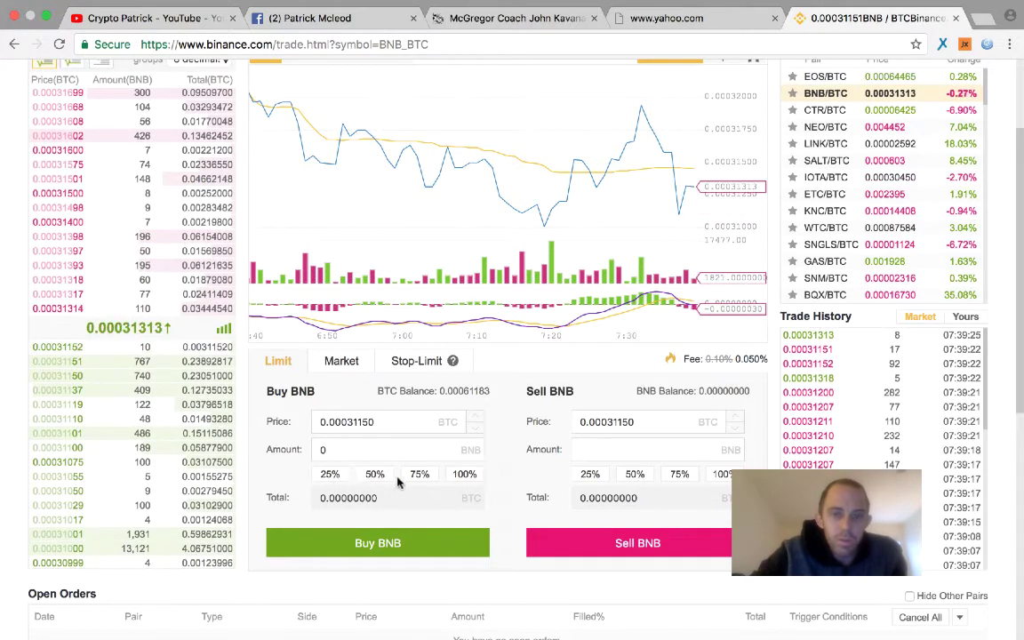
pyautogui.click(470, 477)
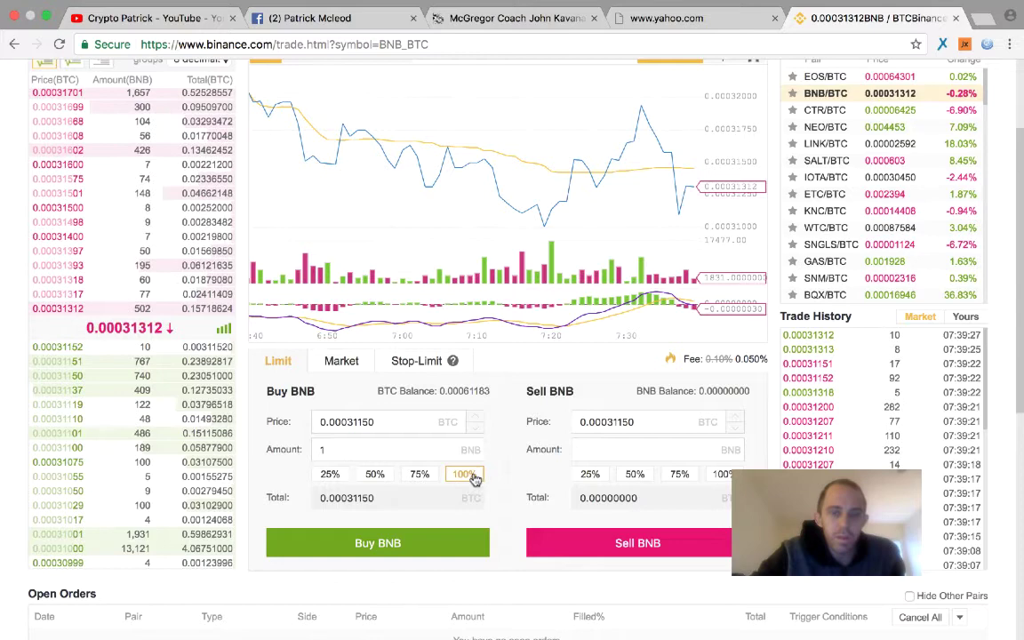
pyautogui.click(374, 546)
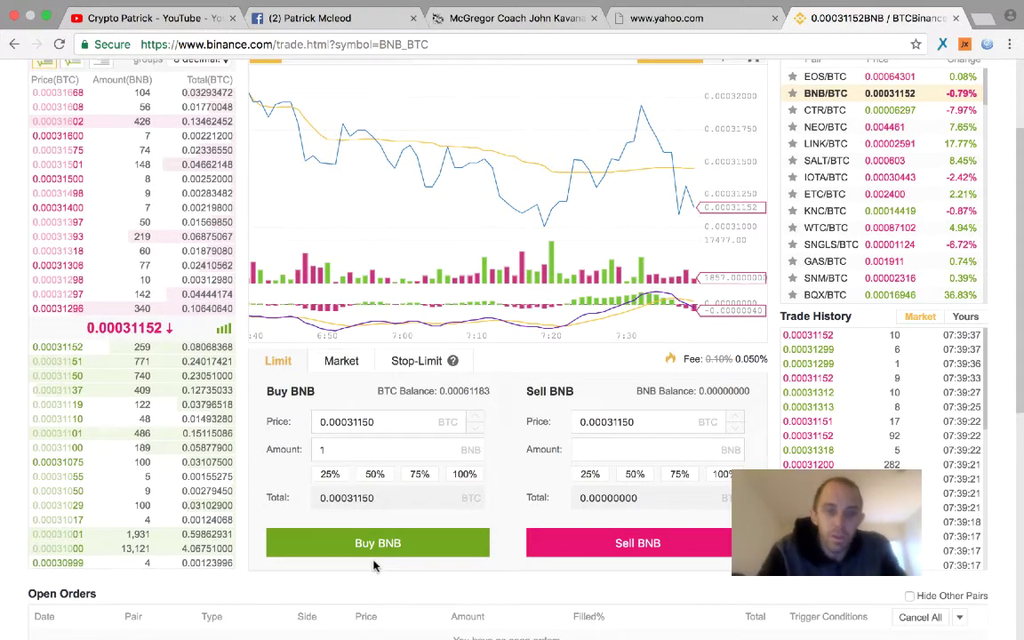
# Step: Open a new browser tab and load the Google homepage
pyautogui.click(761, 8)
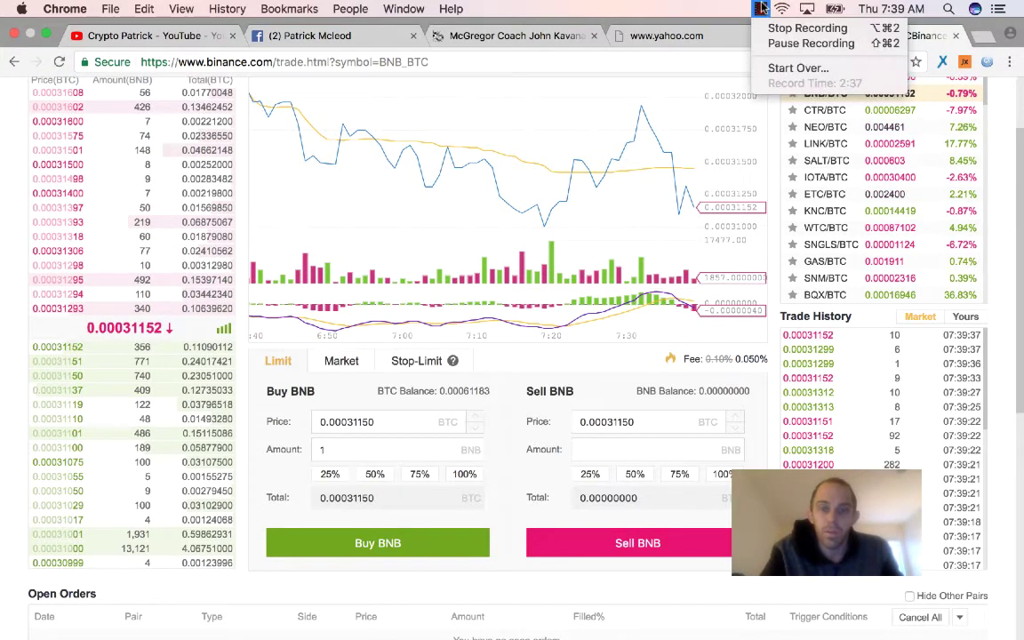
pyautogui.click(804, 28)
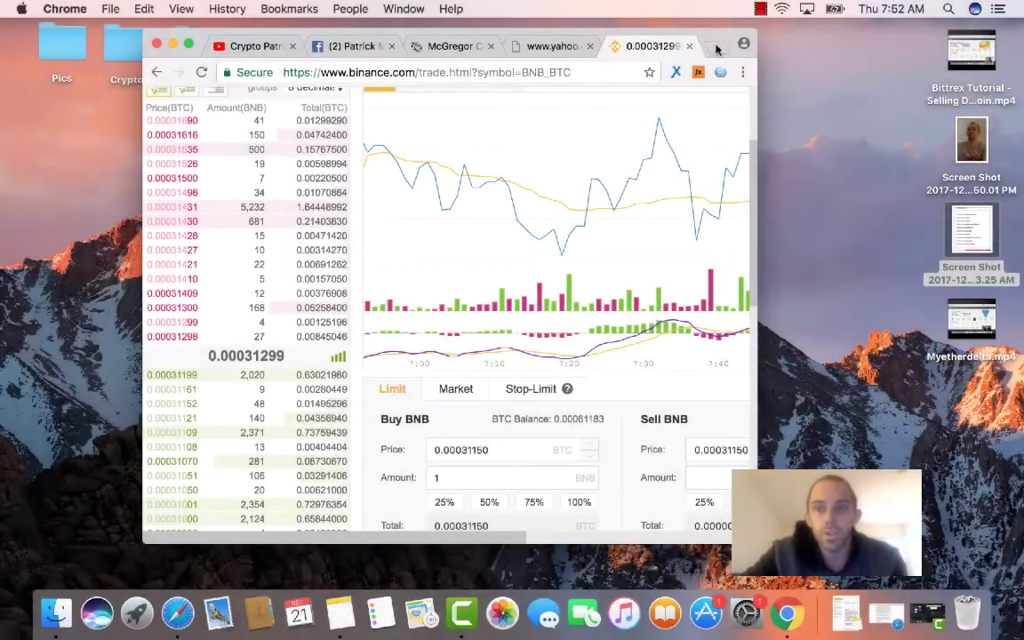
pyautogui.click(716, 45)
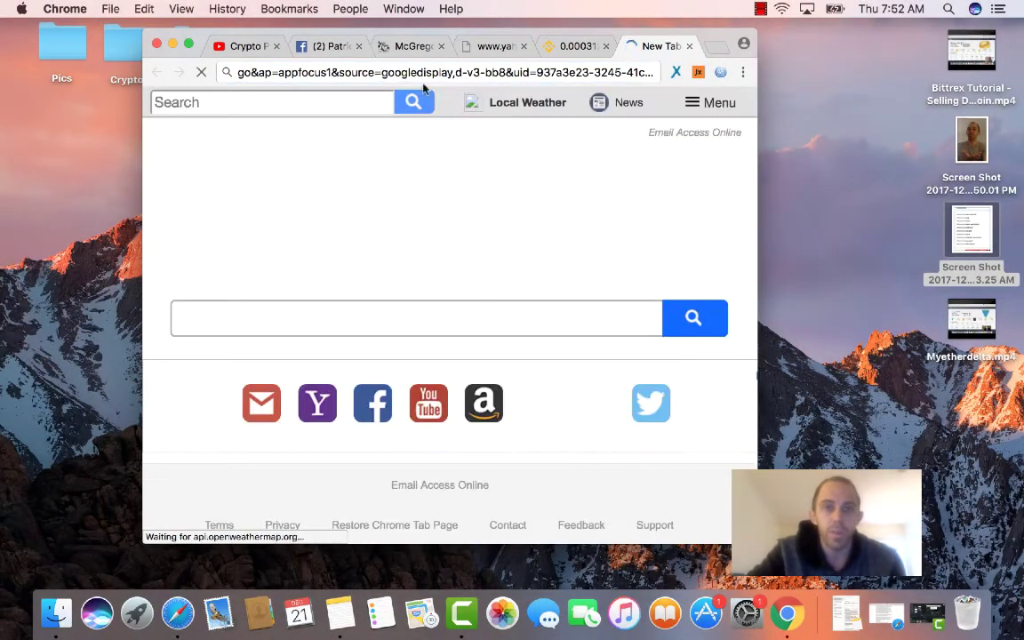
pyautogui.click(423, 84)
pyautogui.write('go')
pyautogui.press('Return')
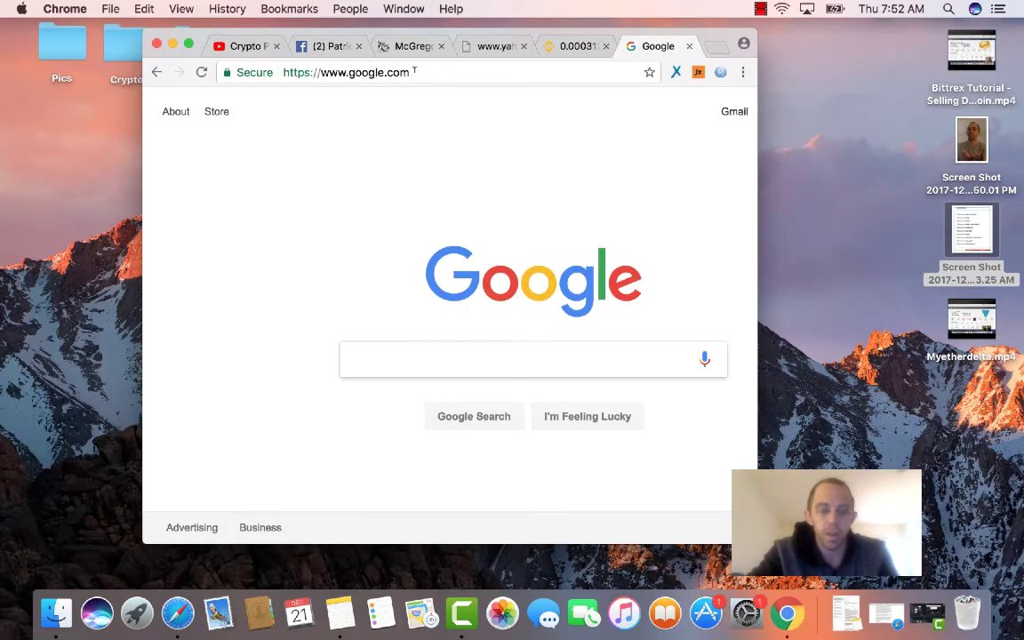
# Step: Search Google for 'bitcoin transaction fee current'
pyautogui.write('bitcoin ')
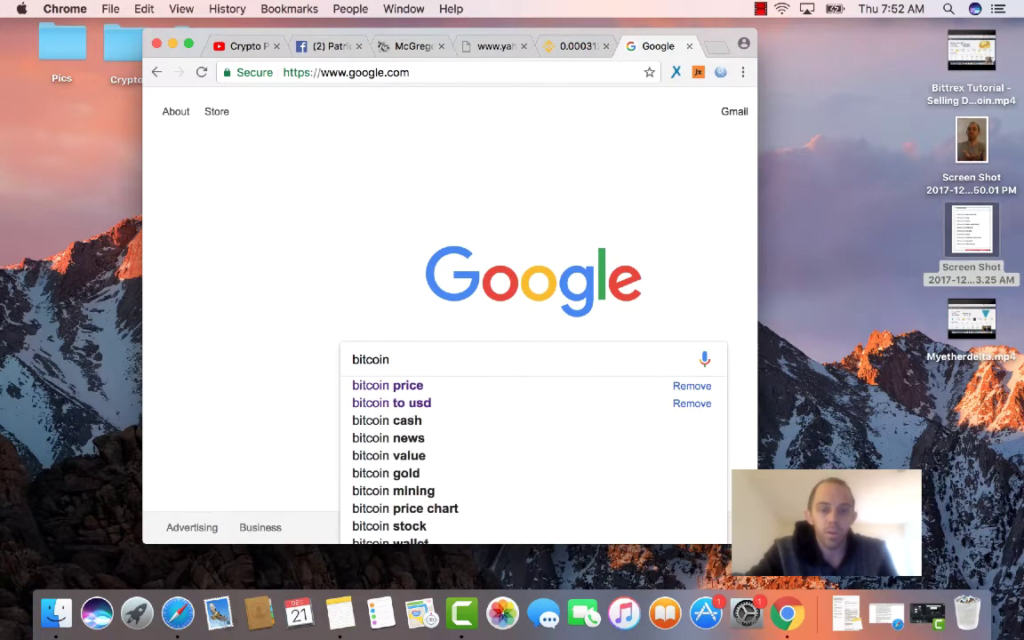
pyautogui.write('conver')
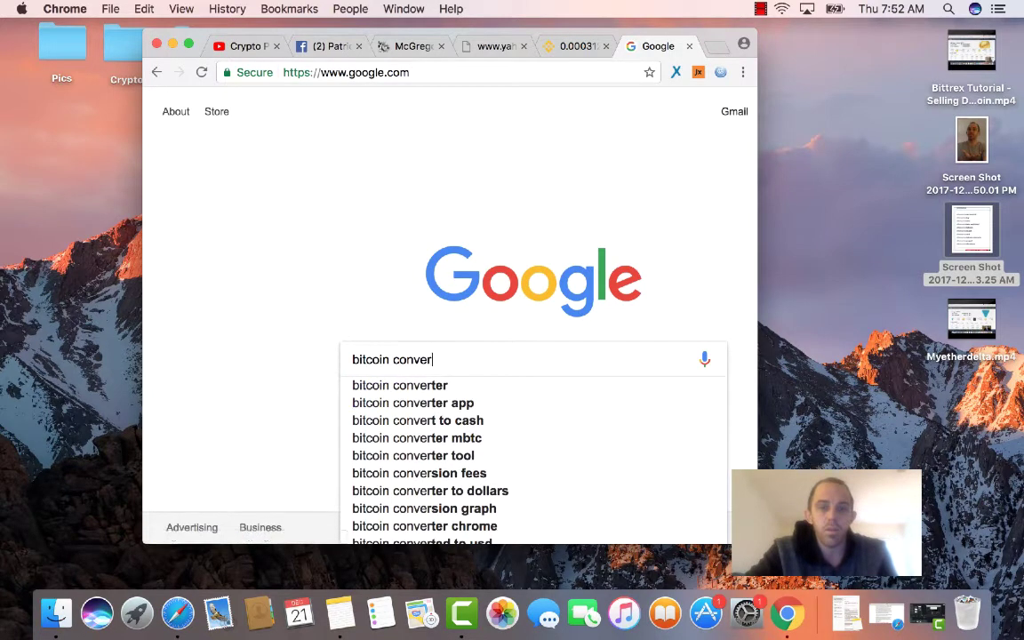
pyautogui.press('BackSpace')
pyautogui.press('BackSpace')
pyautogui.press('BackSpace')
pyautogui.press('BackSpace')
pyautogui.press('BackSpace')
pyautogui.press('BackSpace')
pyautogui.press('BackSpace')
pyautogui.write('t t')
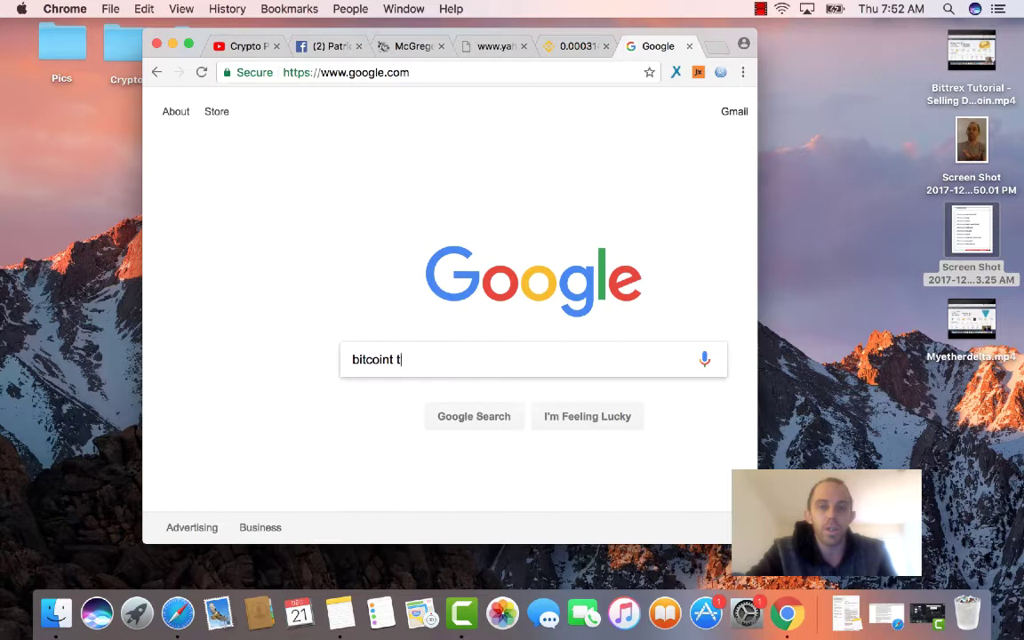
pyautogui.press('BackSpace')
pyautogui.press('BackSpace')
pyautogui.press('BackSpace')
pyautogui.write('transa')
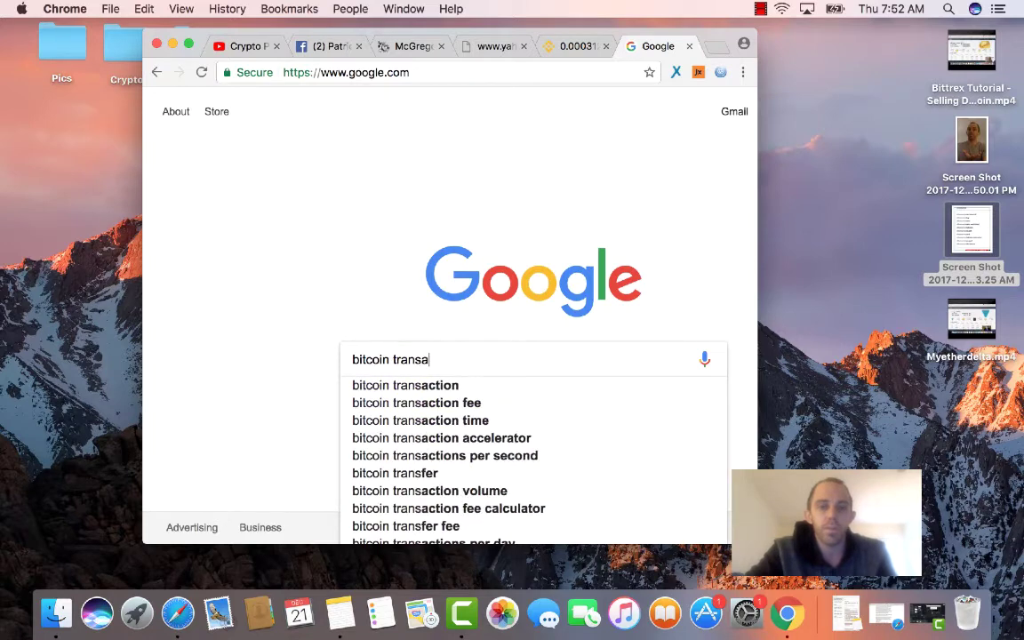
pyautogui.write('ction fee c')
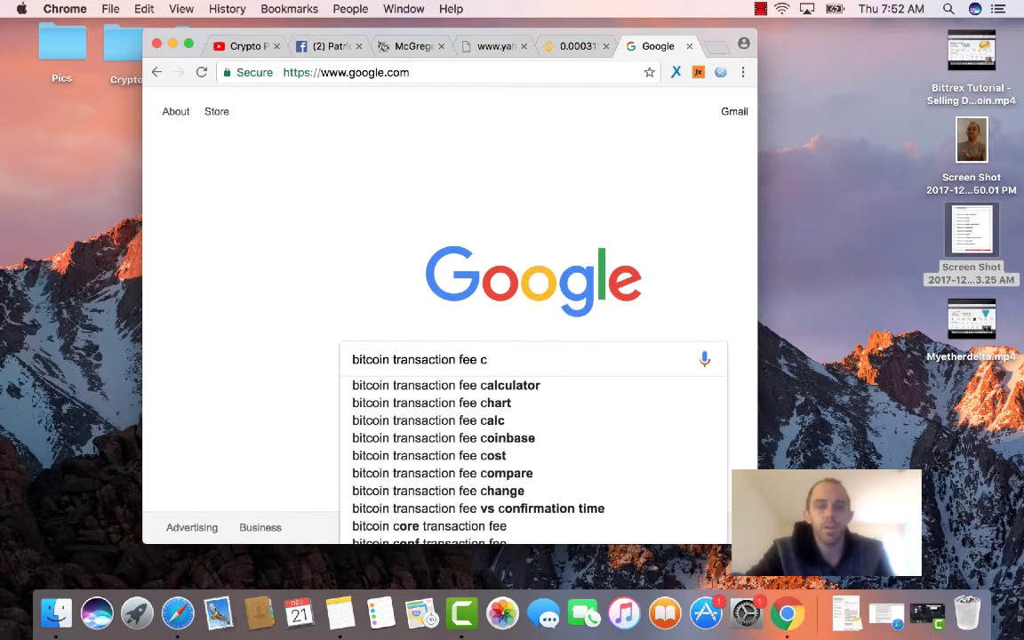
pyautogui.press('BackSpace')
pyautogui.press('BackSpace')
pyautogui.write('current')
pyautogui.press('Return')
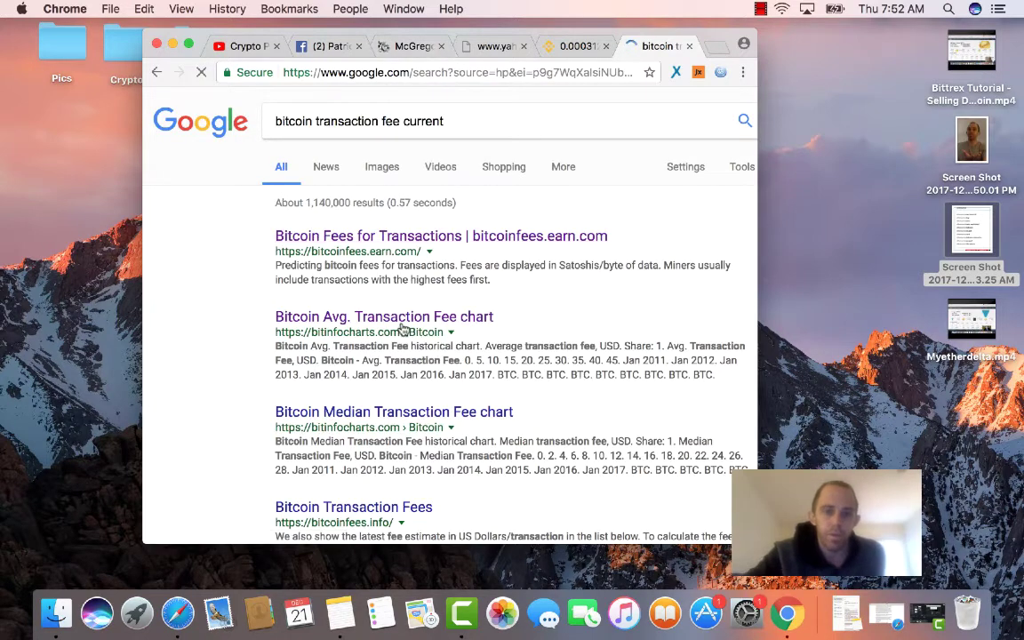
# Step: Open the BitInfoCharts Bitcoin Avg. Transaction Fee chart and widen the browser window
pyautogui.click(401, 324)
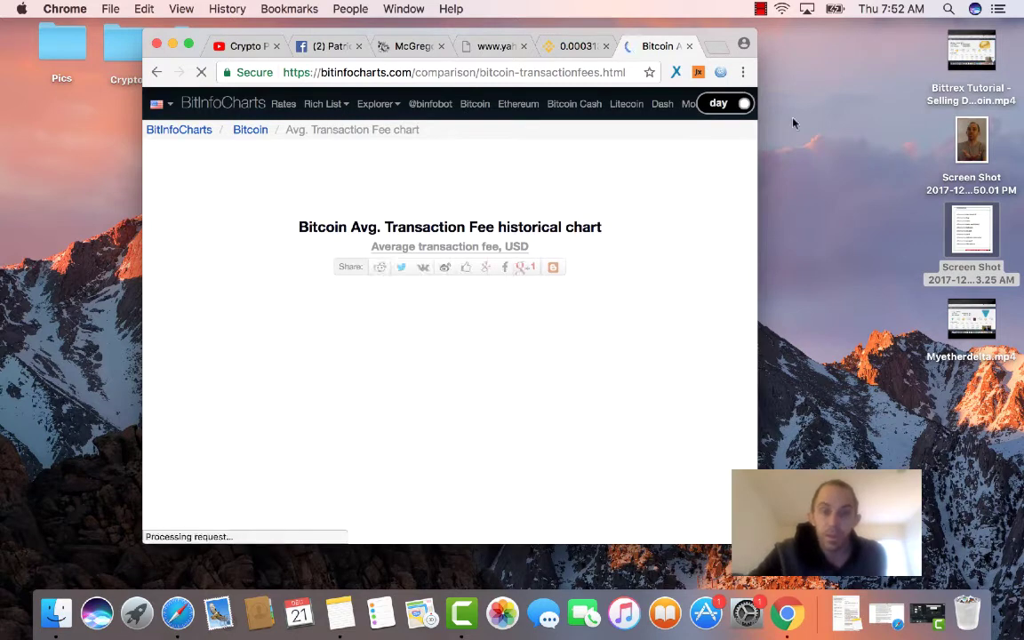
pyautogui.moveTo(757, 125); pyautogui.dragTo(949, 125)
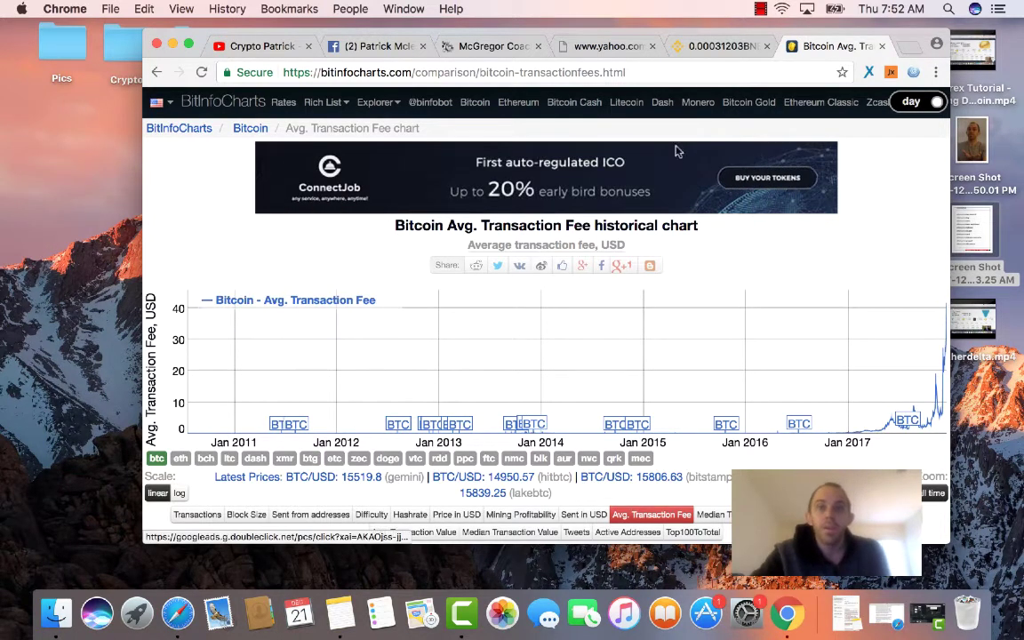
# Step: Return to the Binance BNB/BTC tab in full screen, scrolled to the top
pyautogui.click(608, 45)
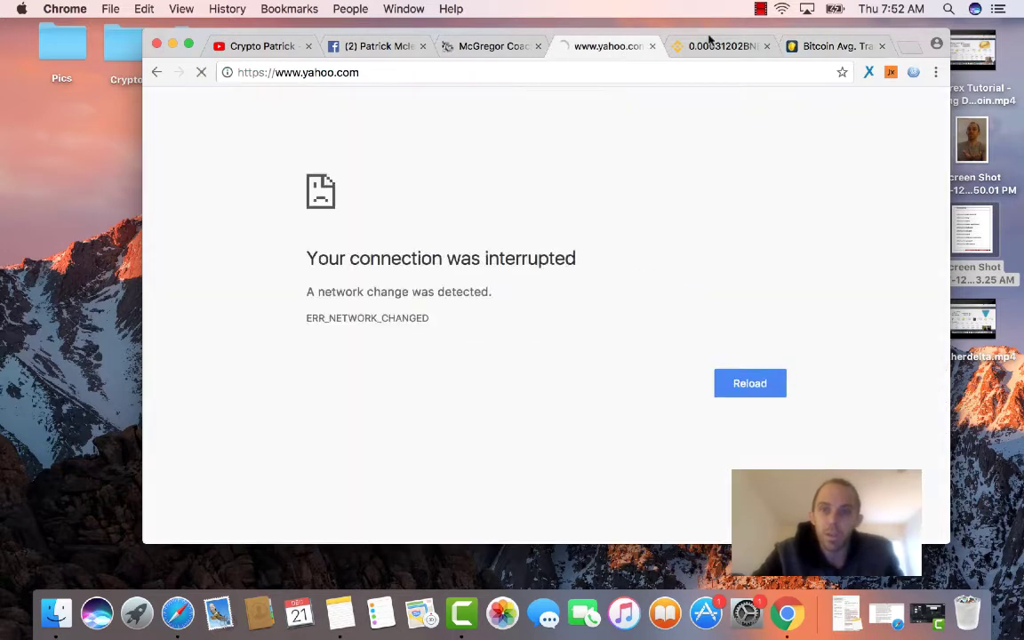
pyautogui.click(722, 45)
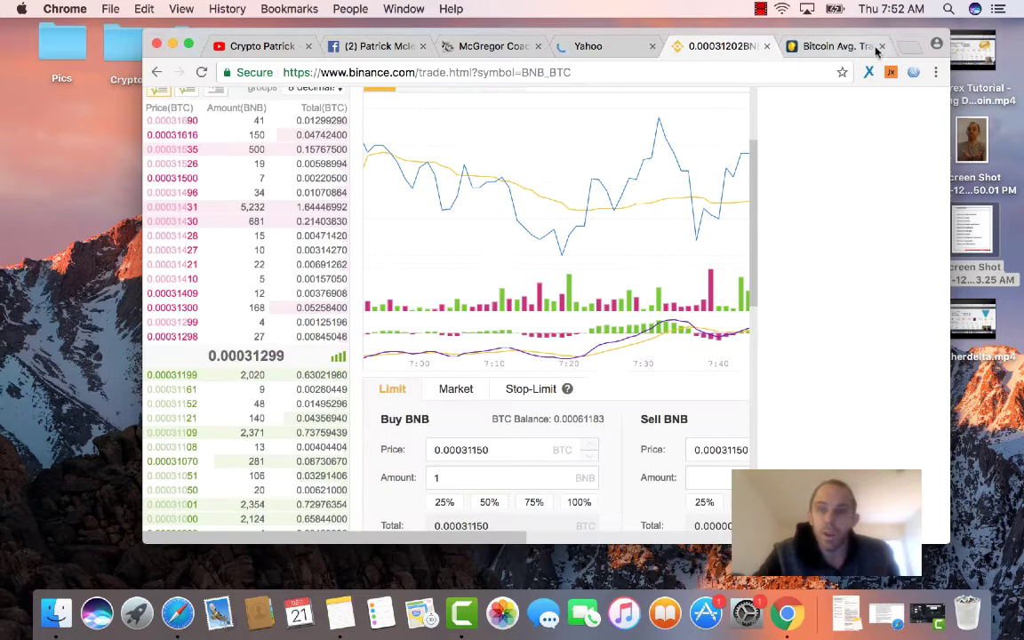
pyautogui.click(188, 44)
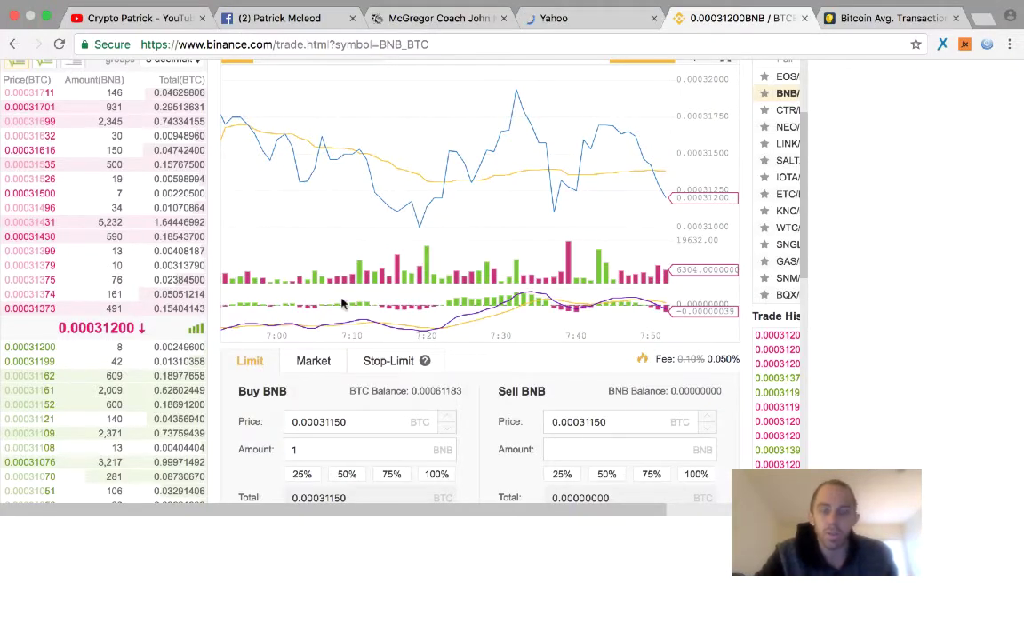
pyautogui.scroll(3, 533, 303)
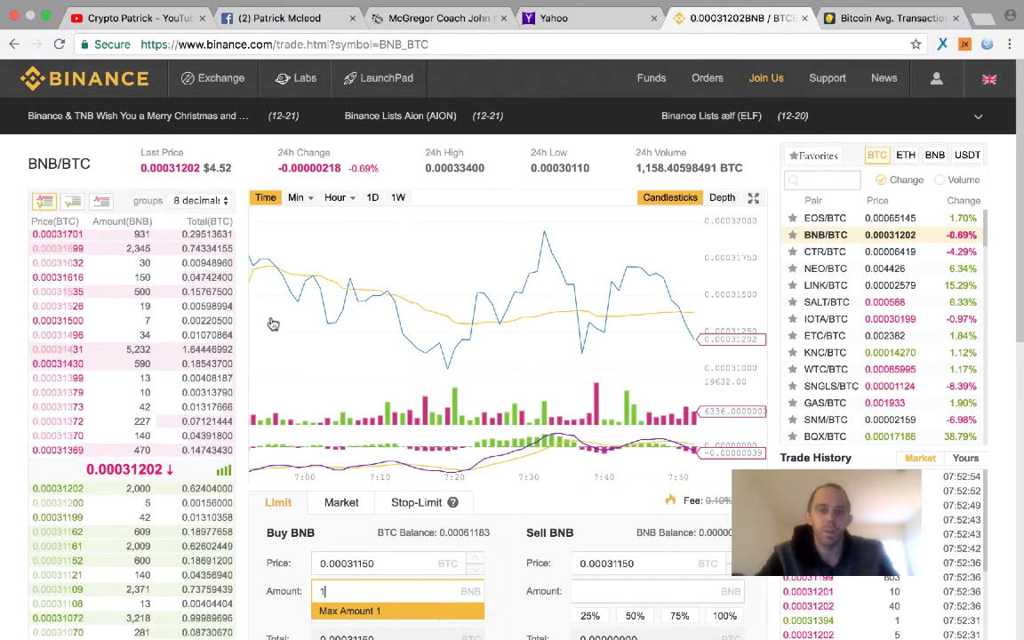
# Step: Open the IOTA/BTC market from the BTC pair list on the right
pyautogui.scroll(-1, 888, 302)
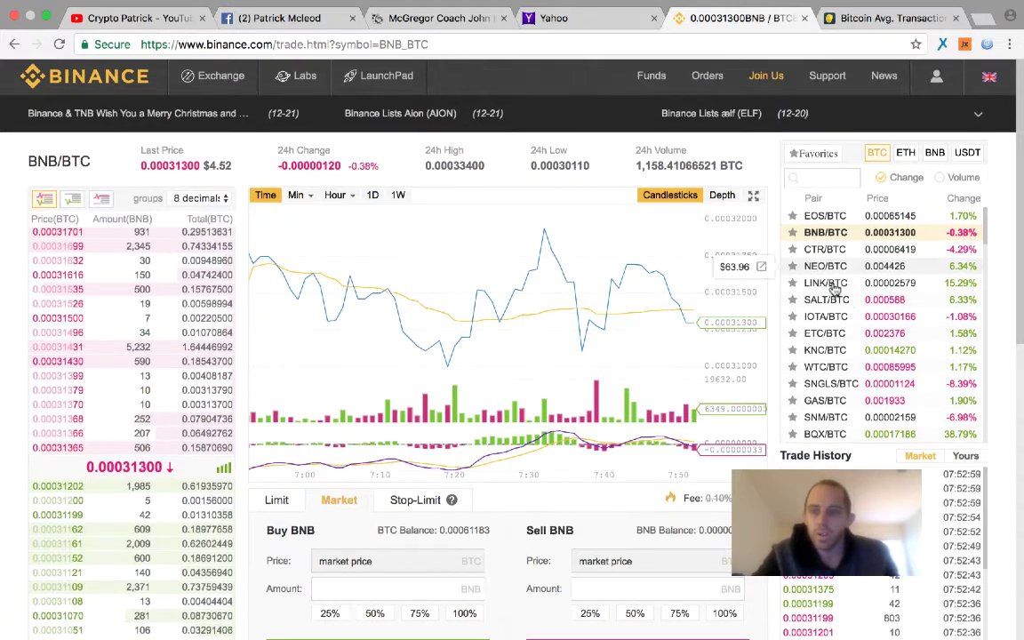
pyautogui.scroll(-5, 835, 286)
pyautogui.scroll(2, 845, 214)
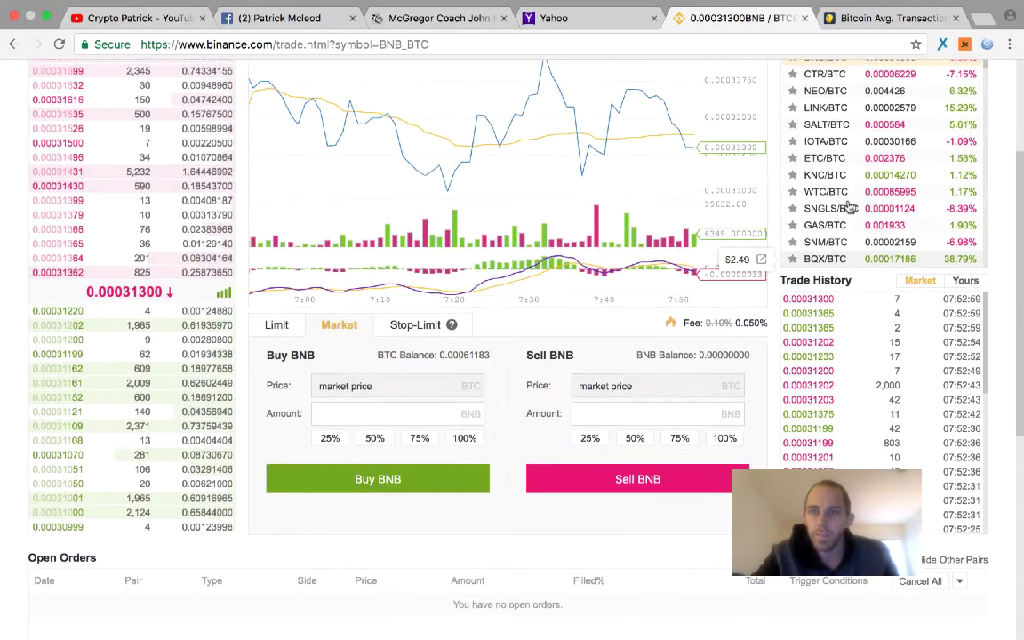
pyautogui.scroll(1, 849, 206)
pyautogui.click(820, 175)
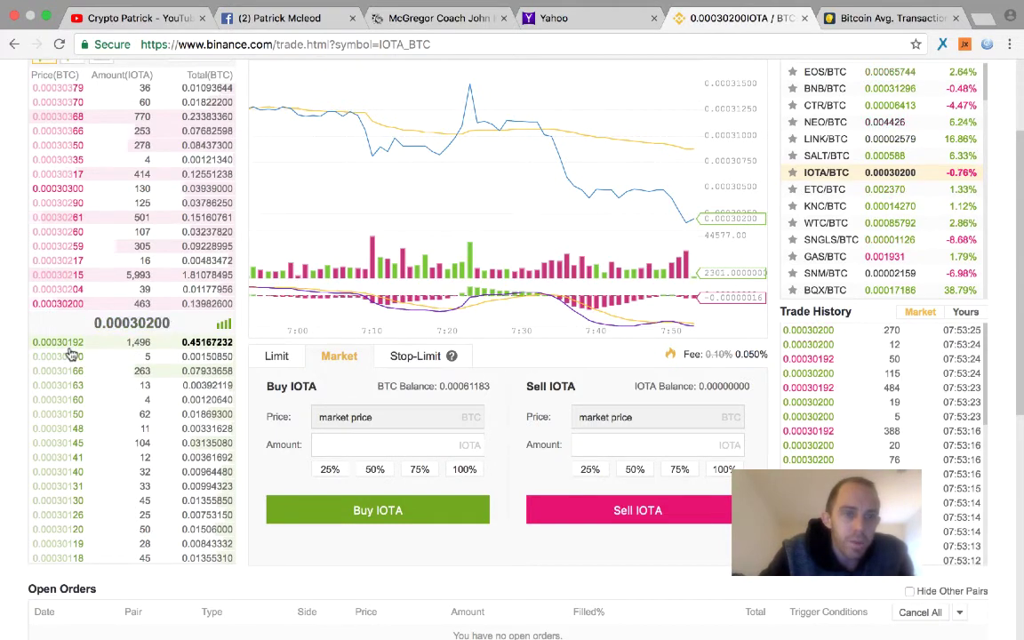
pyautogui.scroll(-1, 71, 329)
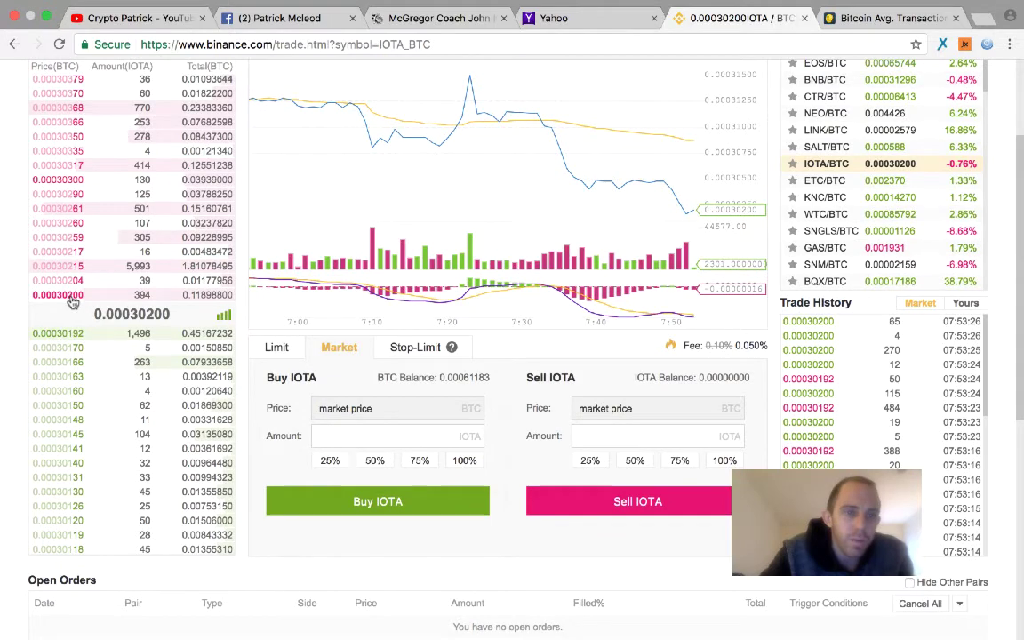
pyautogui.scroll(4, 72, 303)
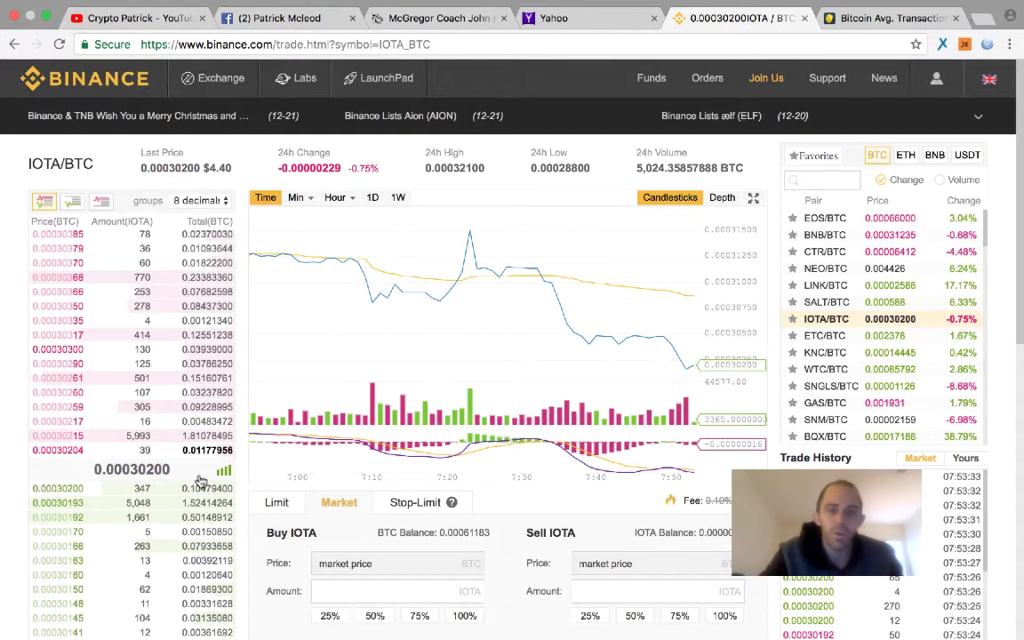
pyautogui.scroll(-3, 191, 462)
# Step: Fill the IOTA market buy amount at 50% then 100%, leaving 2 IOTA entered
pyautogui.scroll(1, 196, 466)
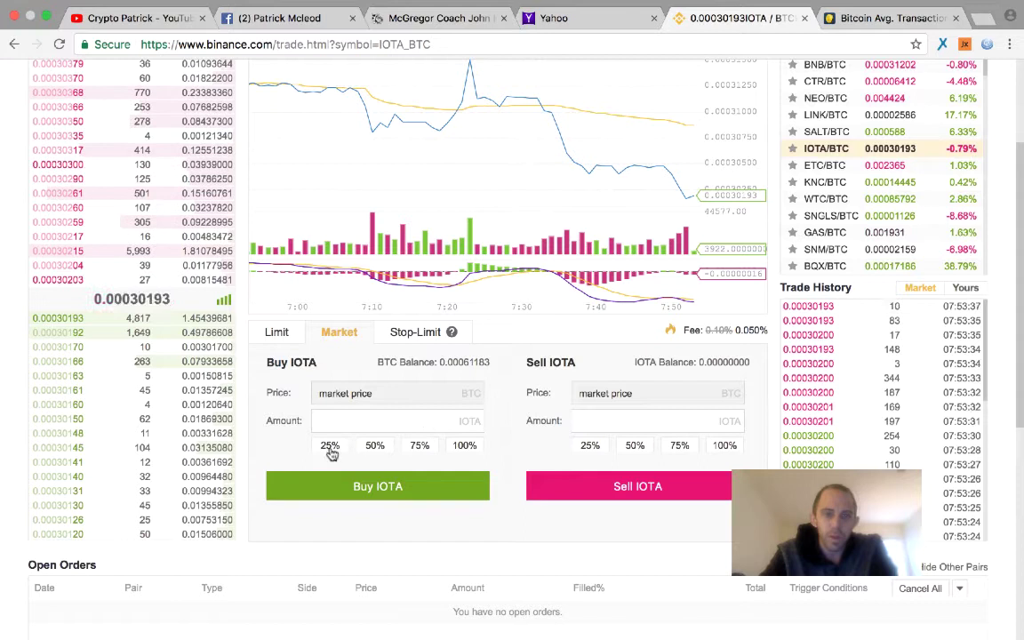
pyautogui.click(371, 455)
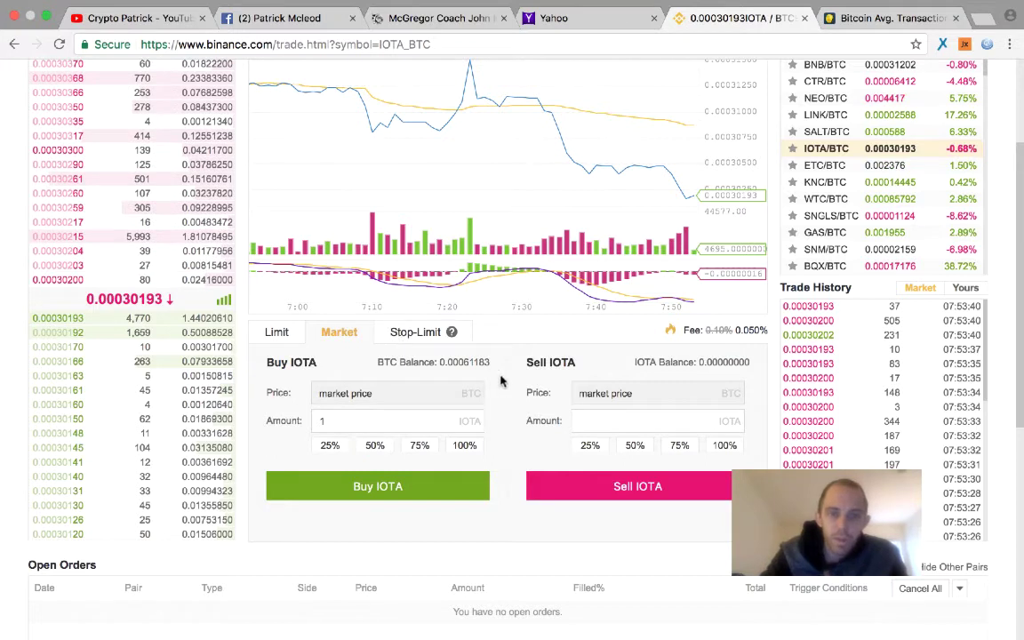
pyautogui.moveTo(377, 362); pyautogui.dragTo(488, 377)
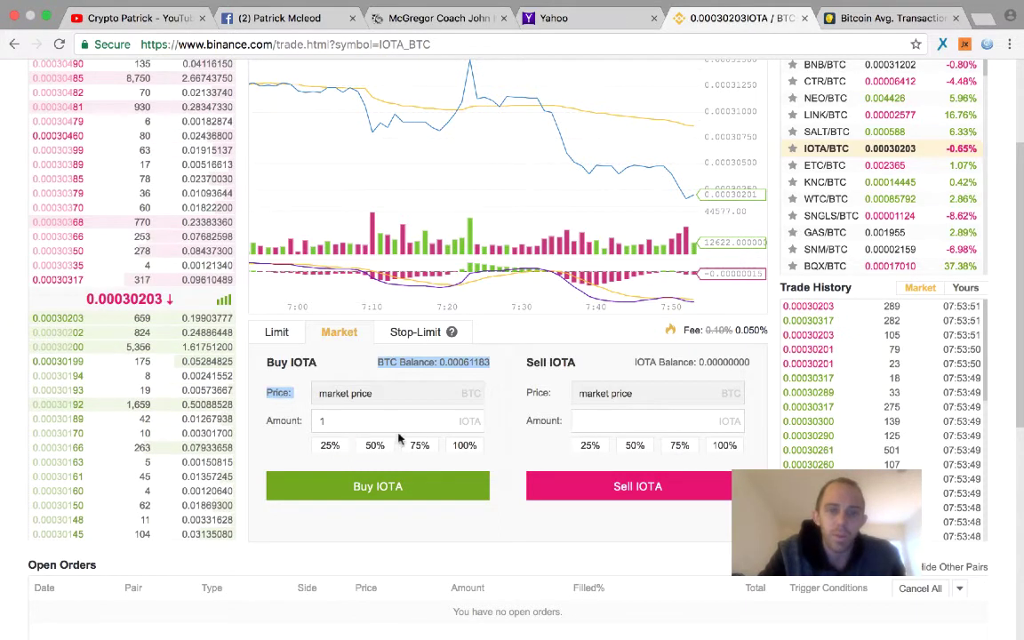
pyautogui.click(413, 456)
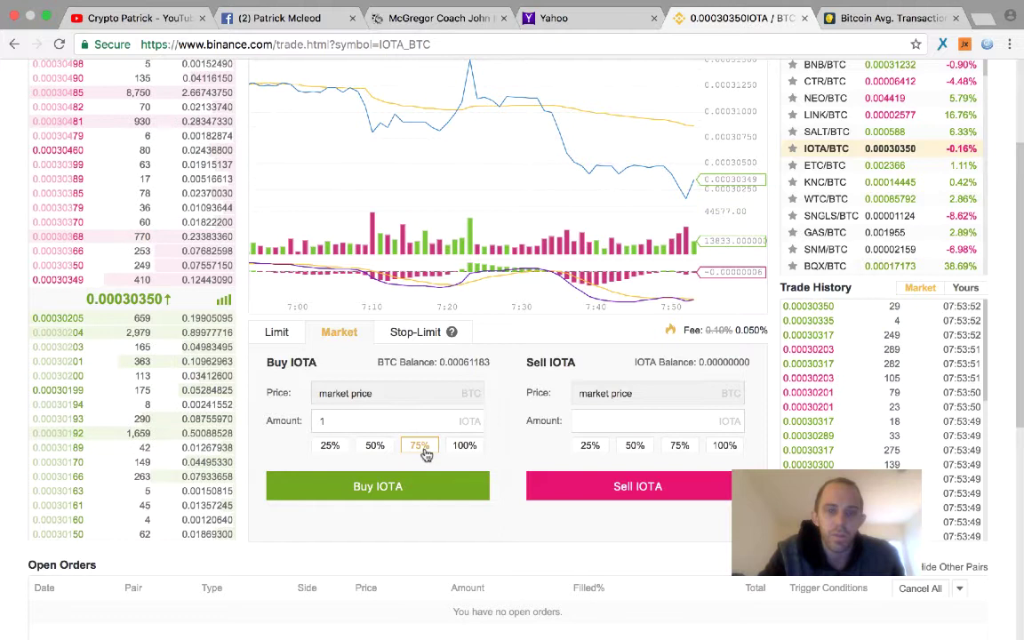
pyautogui.click(465, 448)
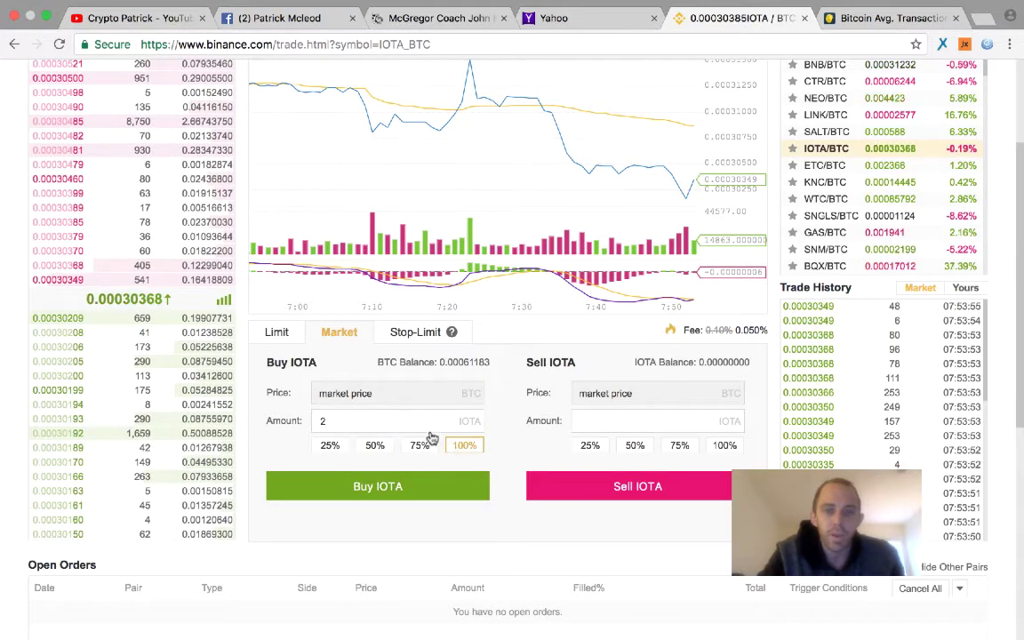
pyautogui.doubleClick(348, 417)
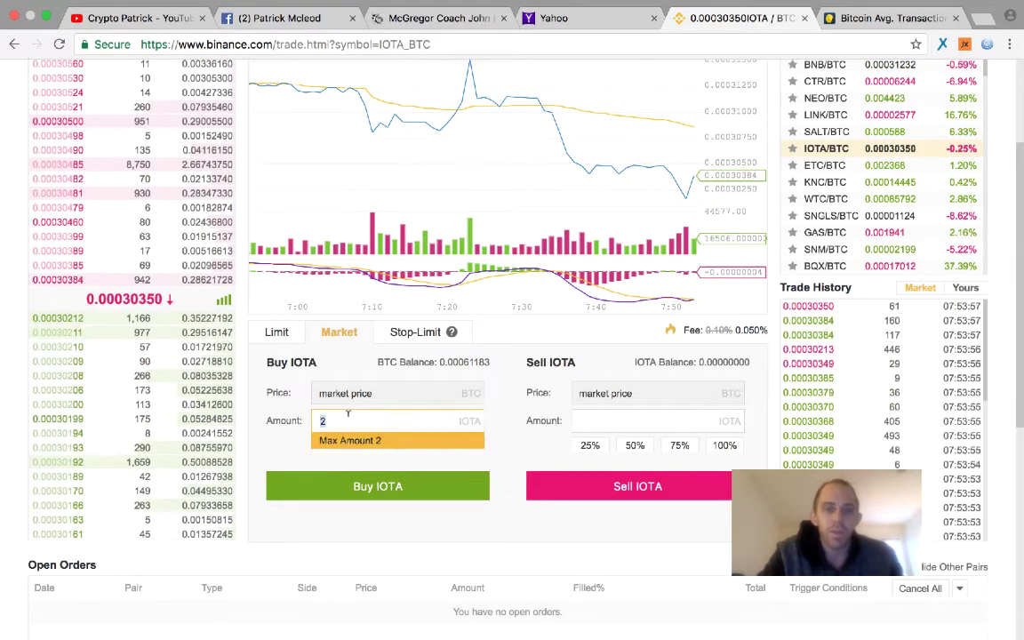
pyautogui.click(401, 462)
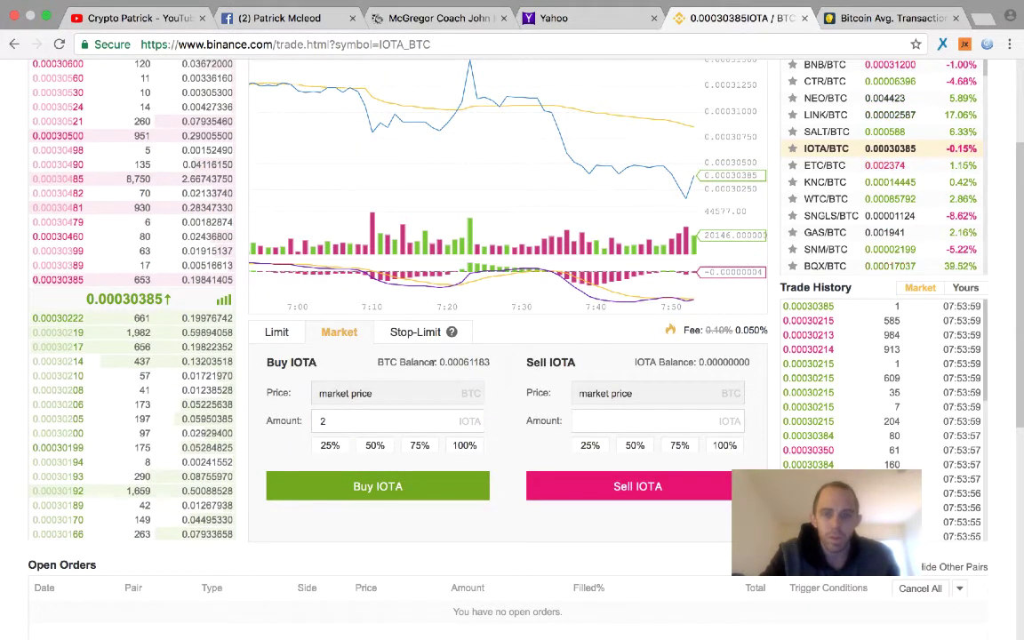
pyautogui.scroll(3, 442, 402)
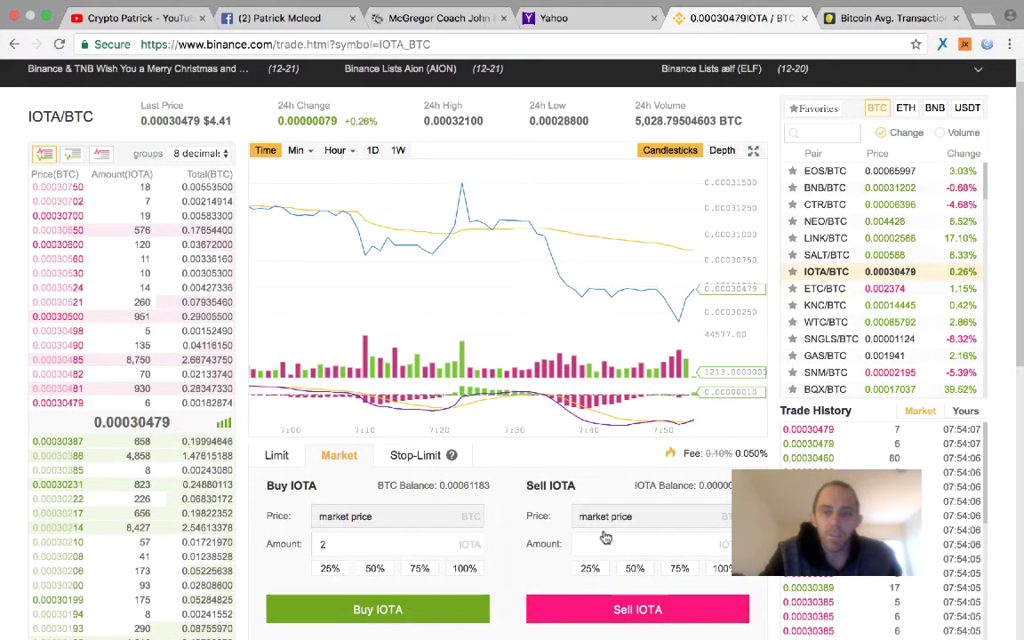
pyautogui.scroll(-2, 608, 509)
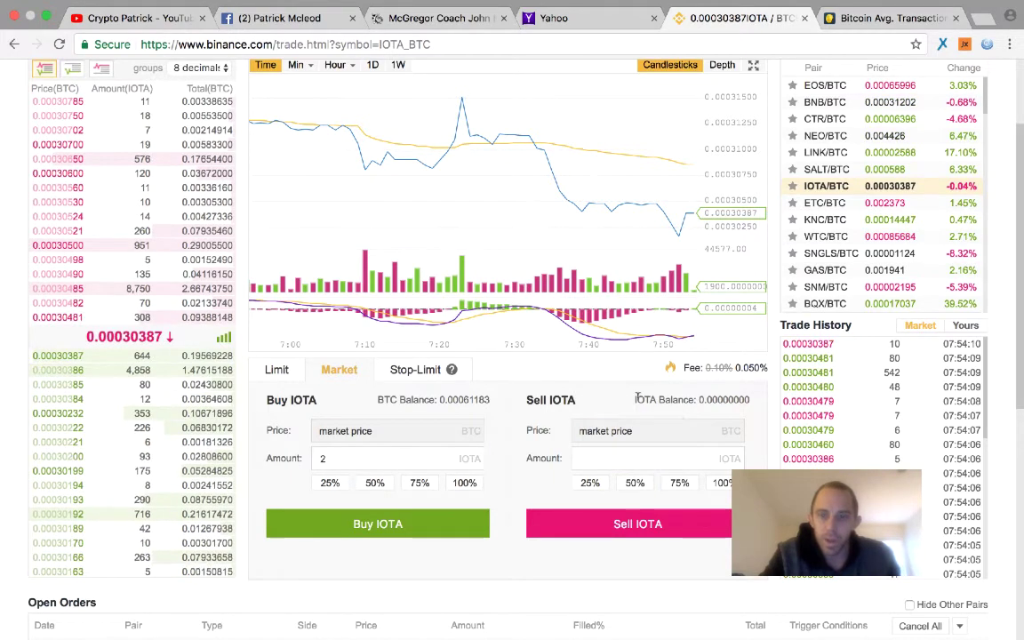
pyautogui.tripleClick(734, 411)
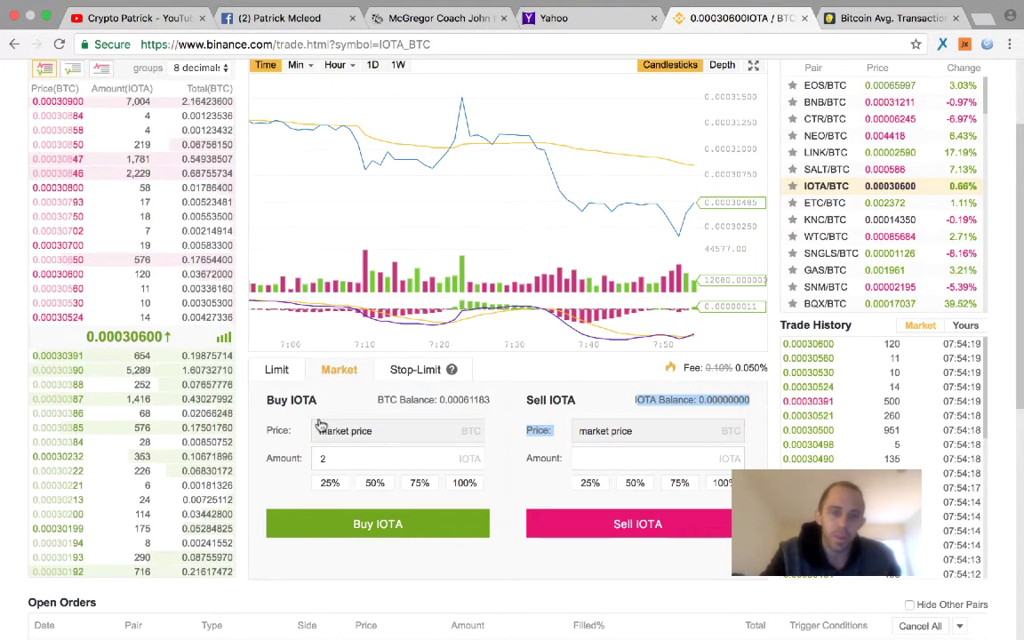
# Step: Switch the IOTA/BTC order form to Limit and show the Depth chart
pyautogui.click(278, 370)
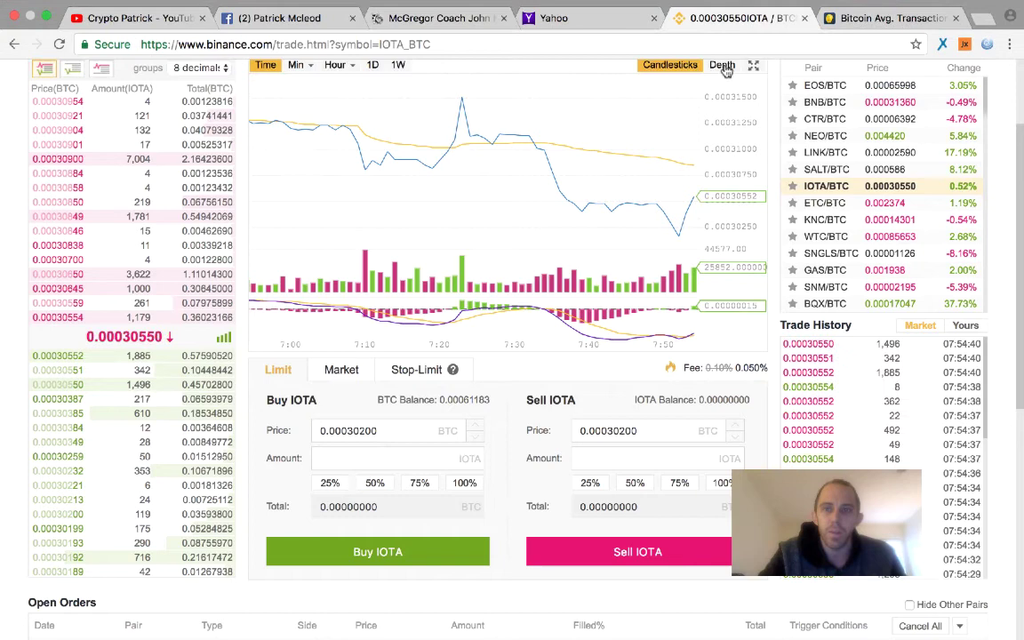
pyautogui.click(724, 67)
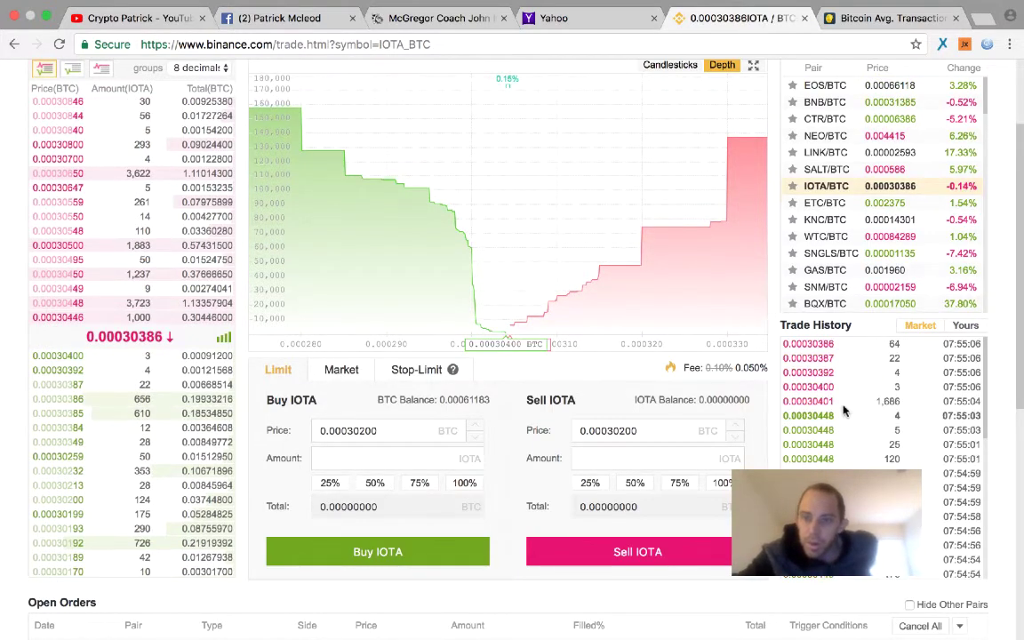
# Step: Scroll the IOTA/BTC page to the top and bring up the Funds header menu
pyautogui.scroll(1, 840, 424)
pyautogui.scroll(3, 840, 424)
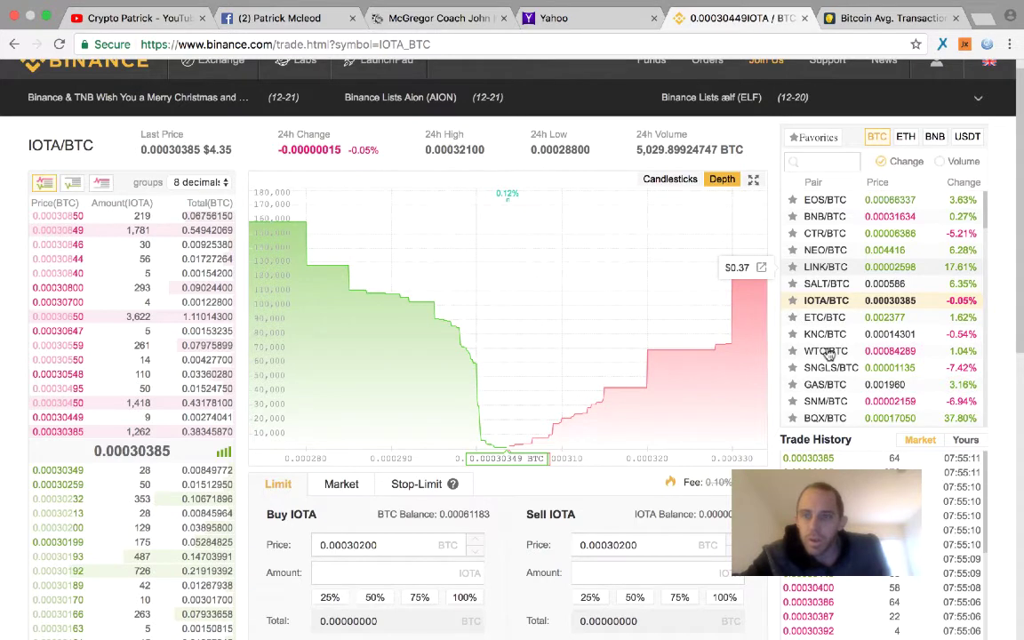
pyautogui.scroll(-1, 823, 235)
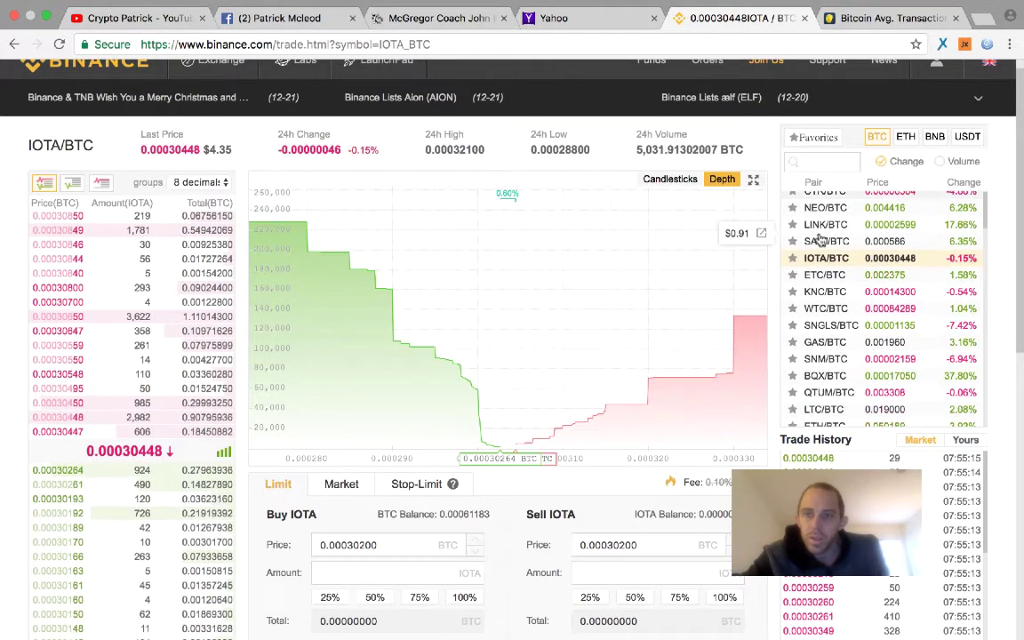
pyautogui.scroll(1, 236, 169)
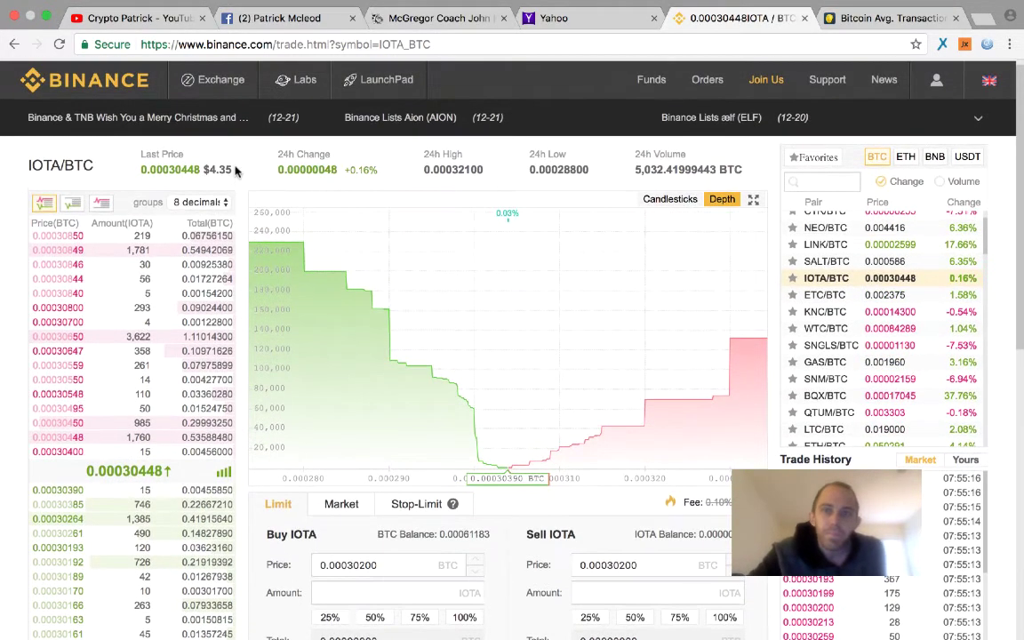
pyautogui.scroll(-1, 318, 247)
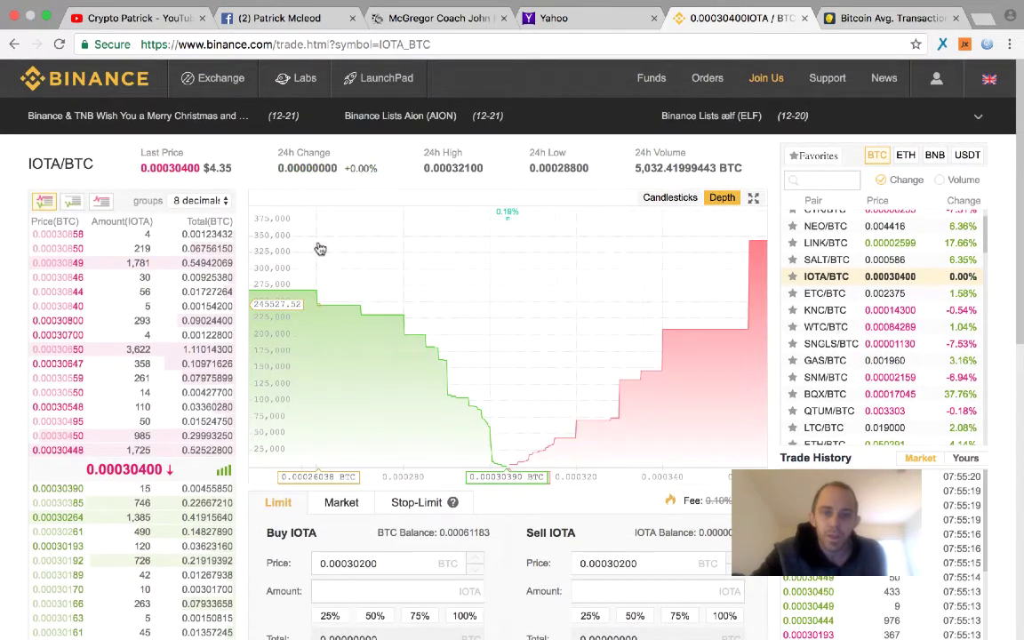
pyautogui.moveTo(710, 89)
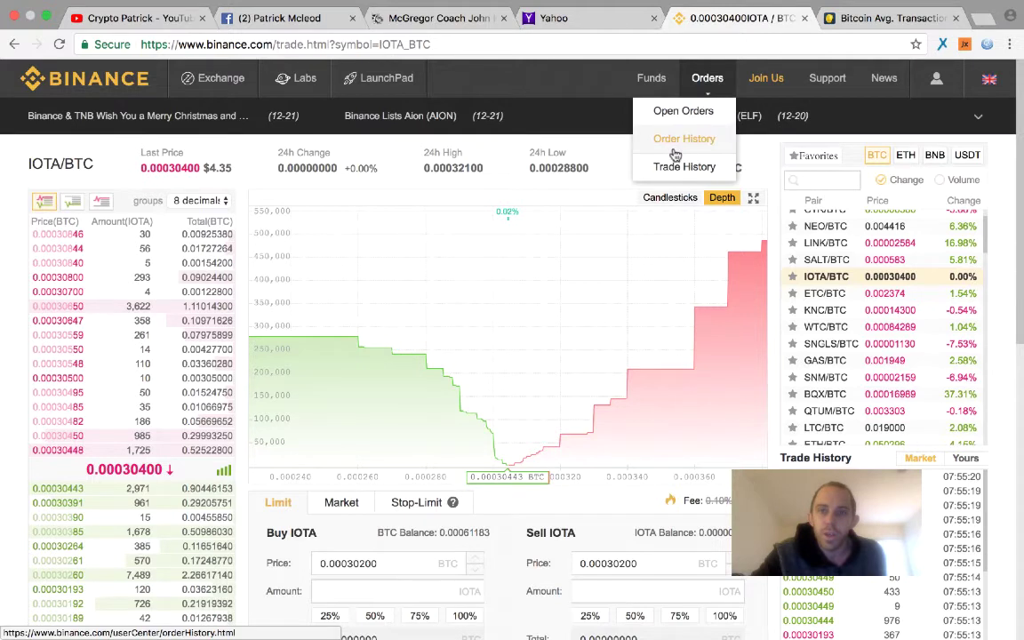
# Step: Open Deposits & Withdrawals with zero balances hidden and select the BTC total 0.00061183
pyautogui.moveTo(649, 85)
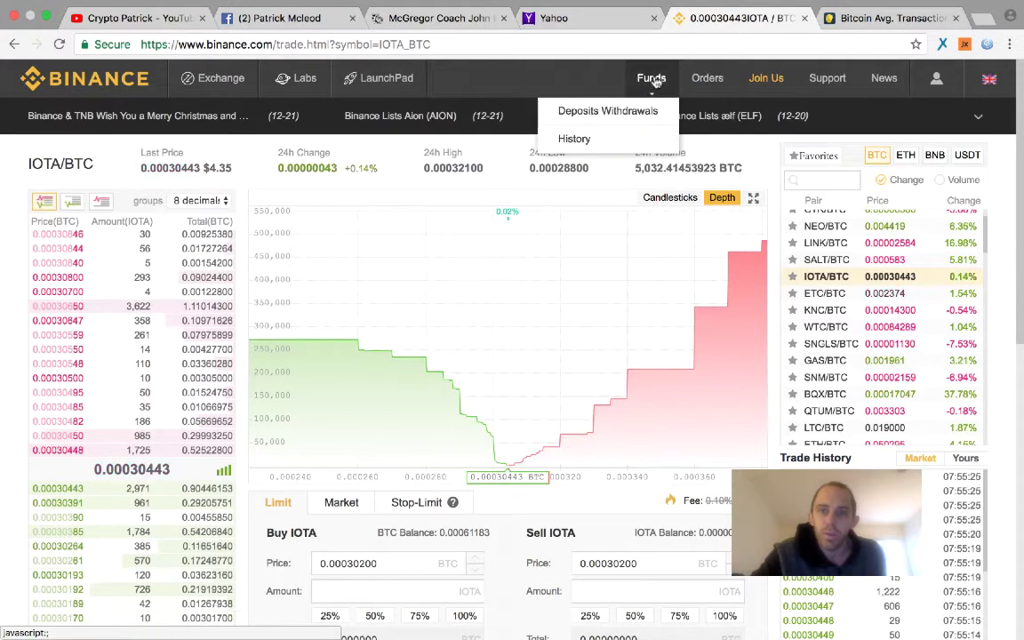
pyautogui.click(612, 112)
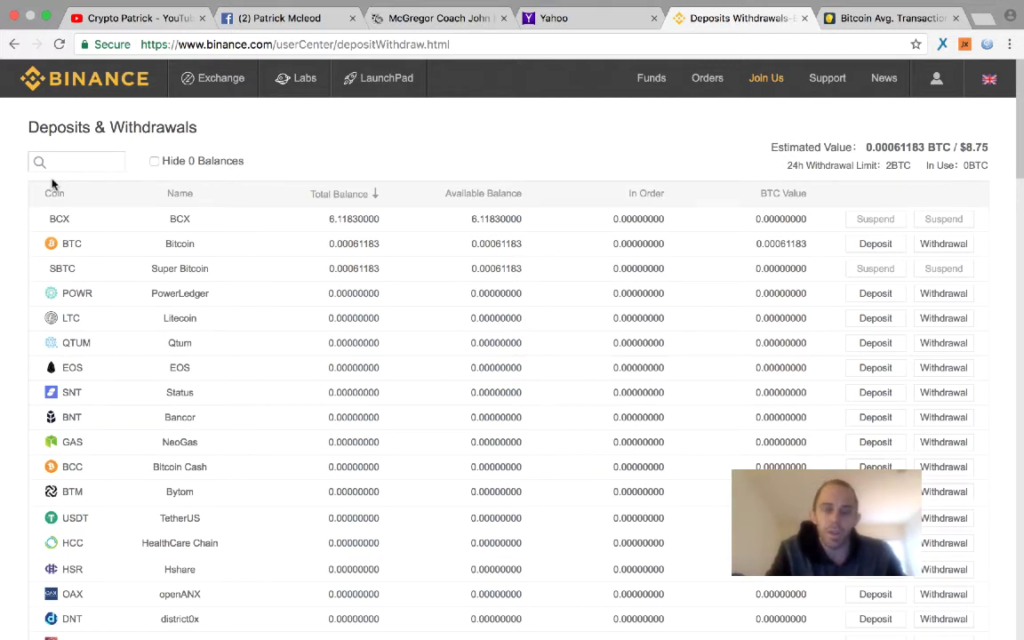
pyautogui.click(155, 163)
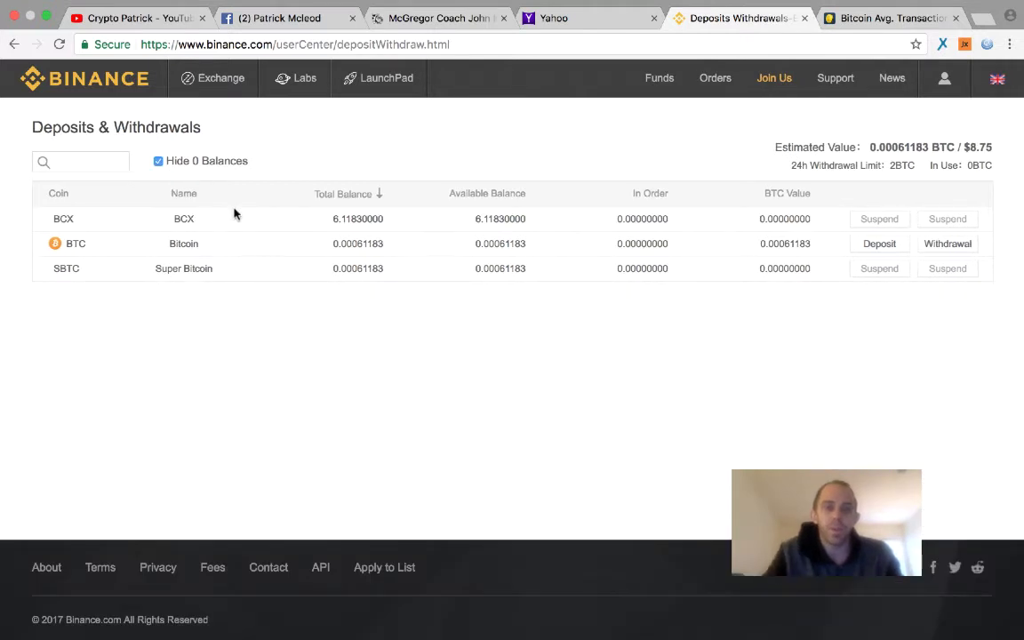
pyautogui.moveTo(318, 251); pyautogui.dragTo(407, 250)
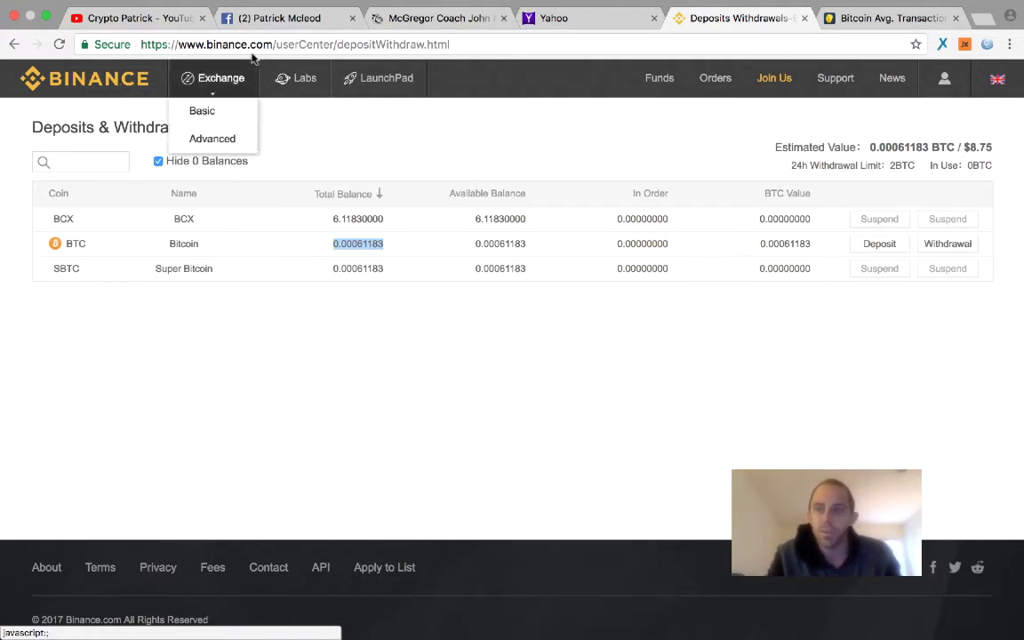
# Step: Star the BCC/BTC pair as a favourite in the market list
pyautogui.click(722, 164)
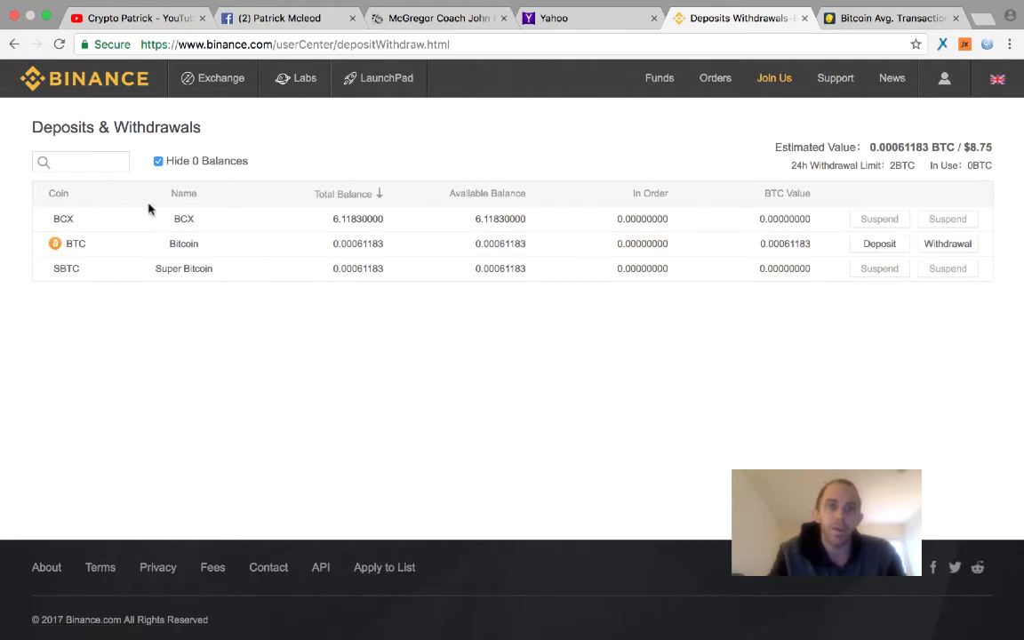
pyautogui.moveTo(229, 78)
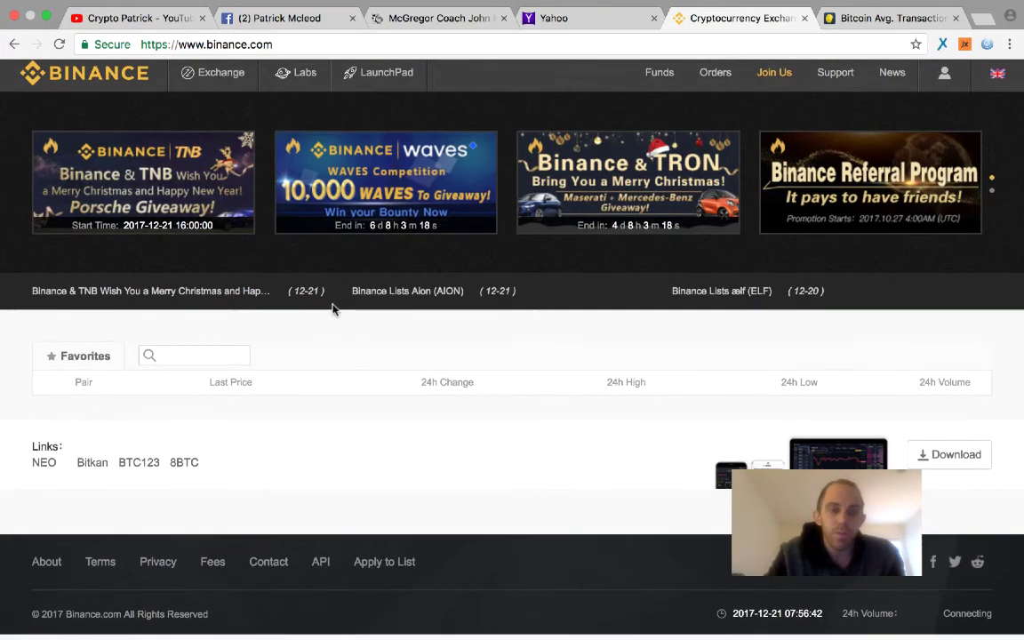
pyautogui.scroll(-5, 334, 308)
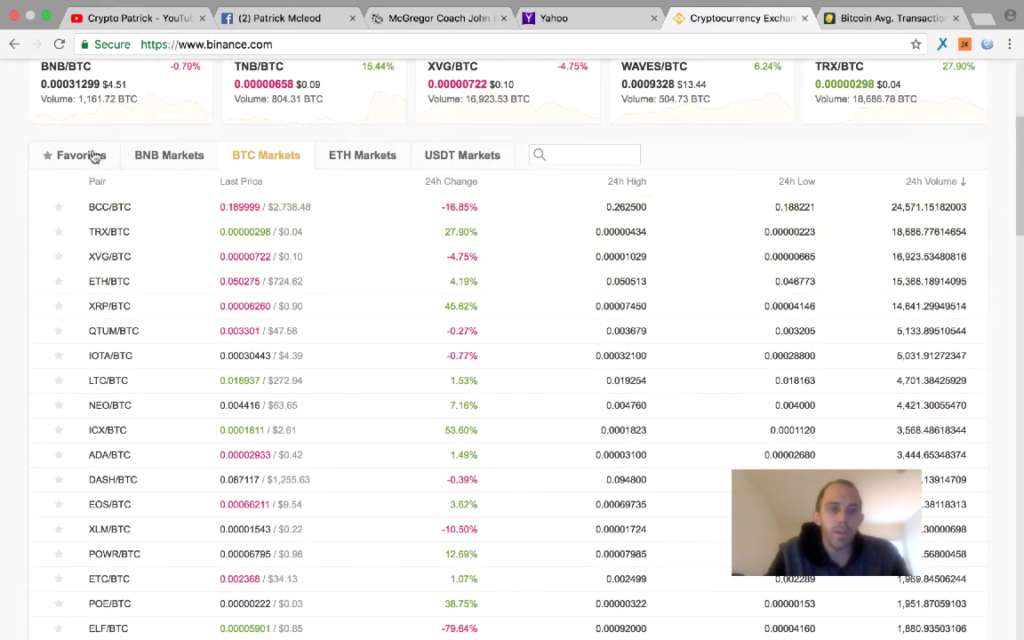
pyautogui.click(60, 208)
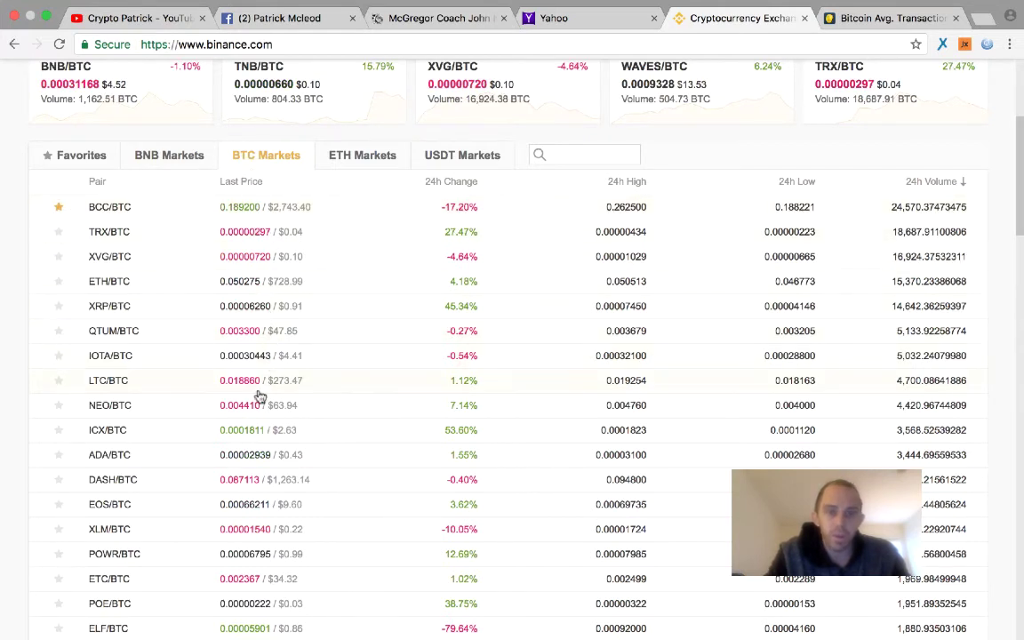
# Step: Browse the BNB Markets list, then scroll through the ETH Markets pairs
pyautogui.click(169, 156)
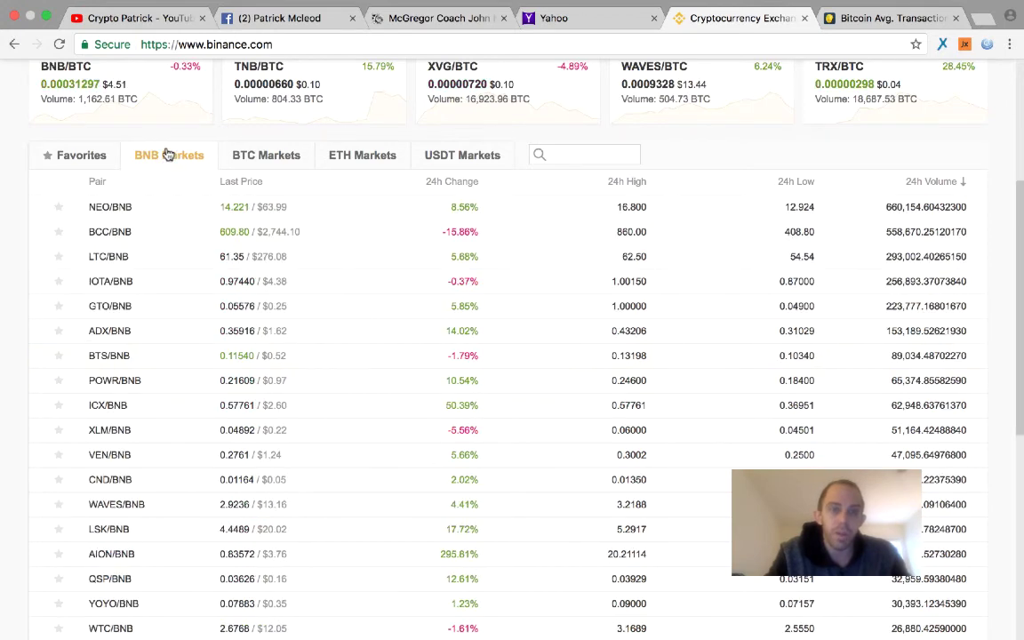
pyautogui.click(356, 161)
pyautogui.scroll(-2, 356, 359)
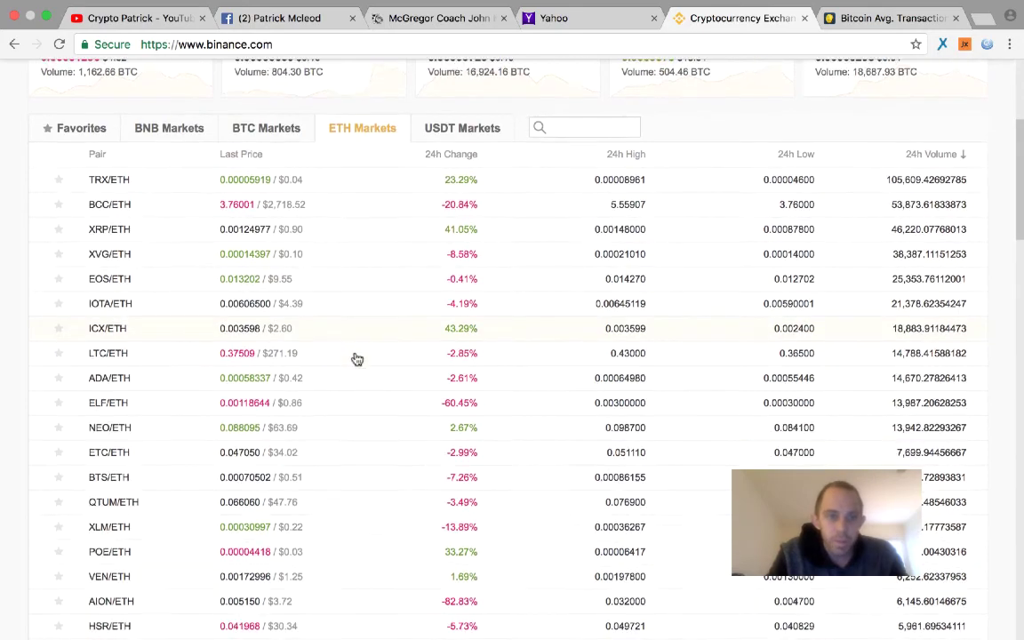
pyautogui.scroll(-5, 356, 359)
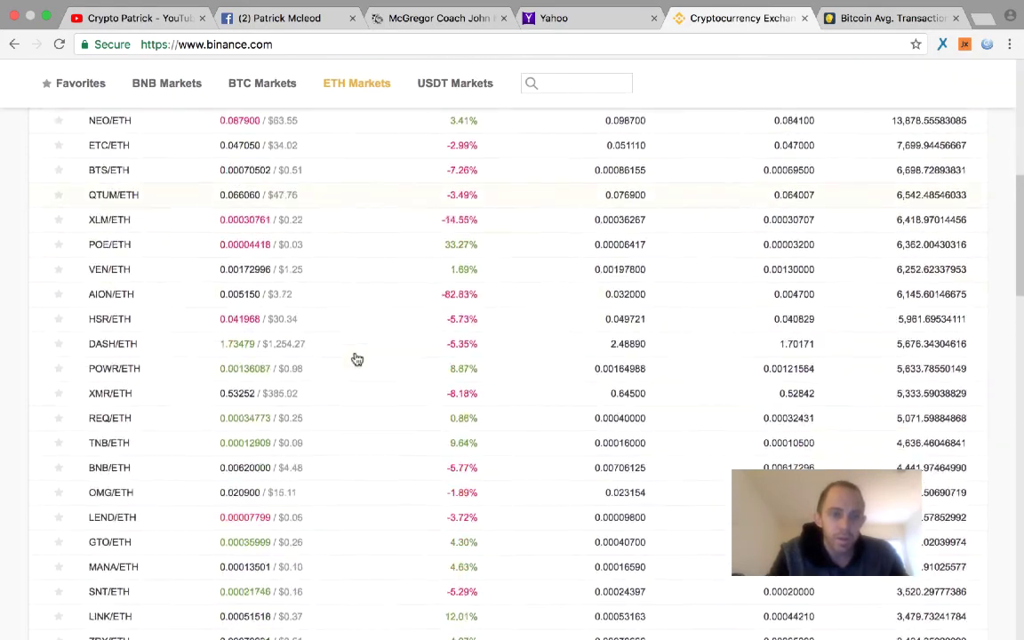
pyautogui.scroll(-10, 357, 360)
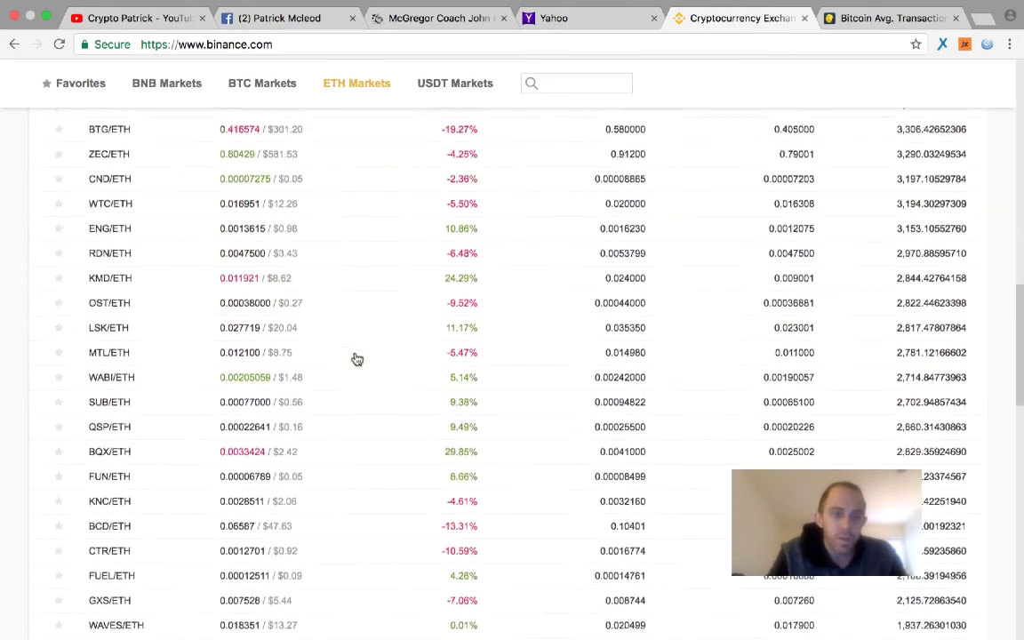
pyautogui.scroll(15, 355, 359)
pyautogui.scroll(-4, 355, 360)
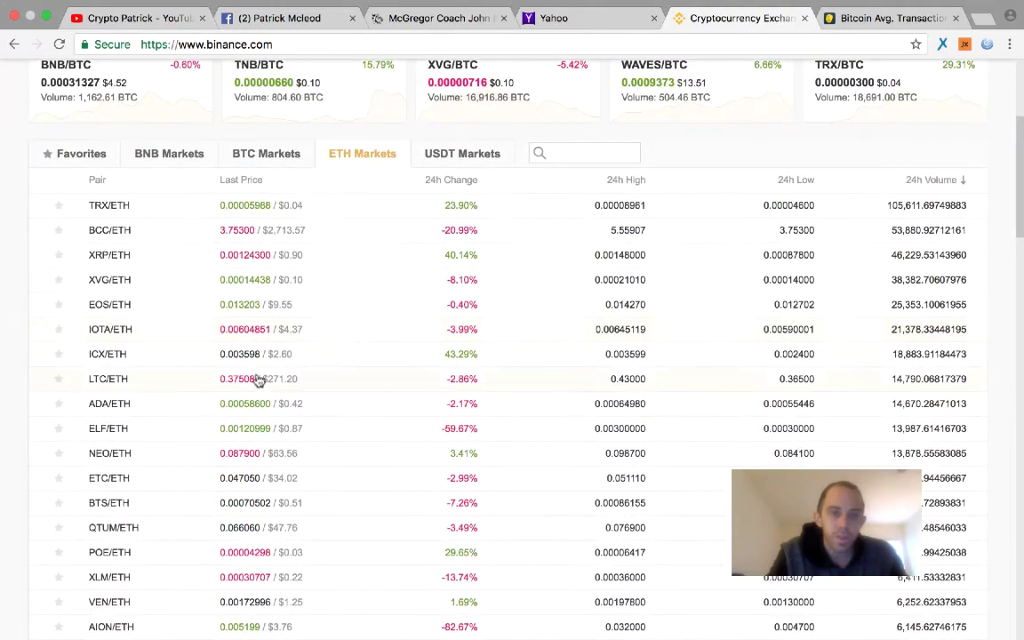
pyautogui.scroll(4, 180, 265)
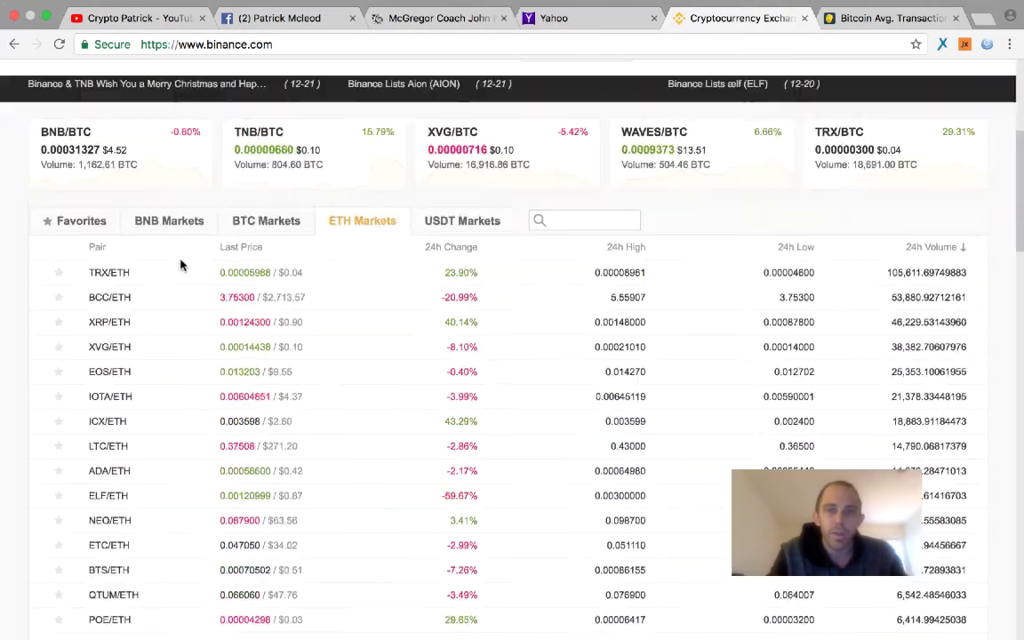
pyautogui.scroll(1, 181, 265)
pyautogui.scroll(-5, 180, 265)
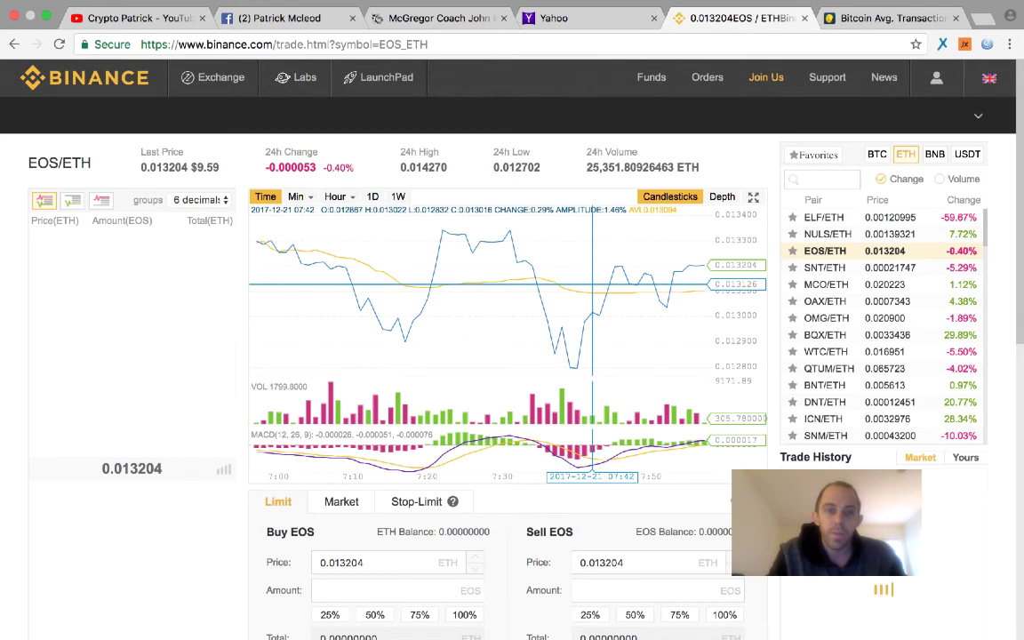
pyautogui.scroll(-2, 328, 308)
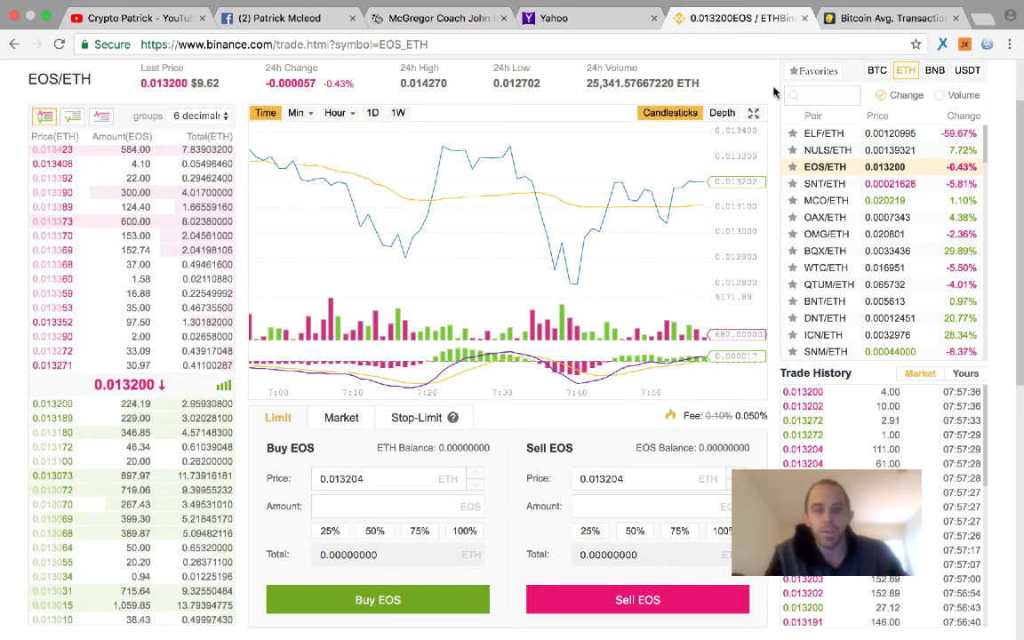
pyautogui.moveTo(343, 4)
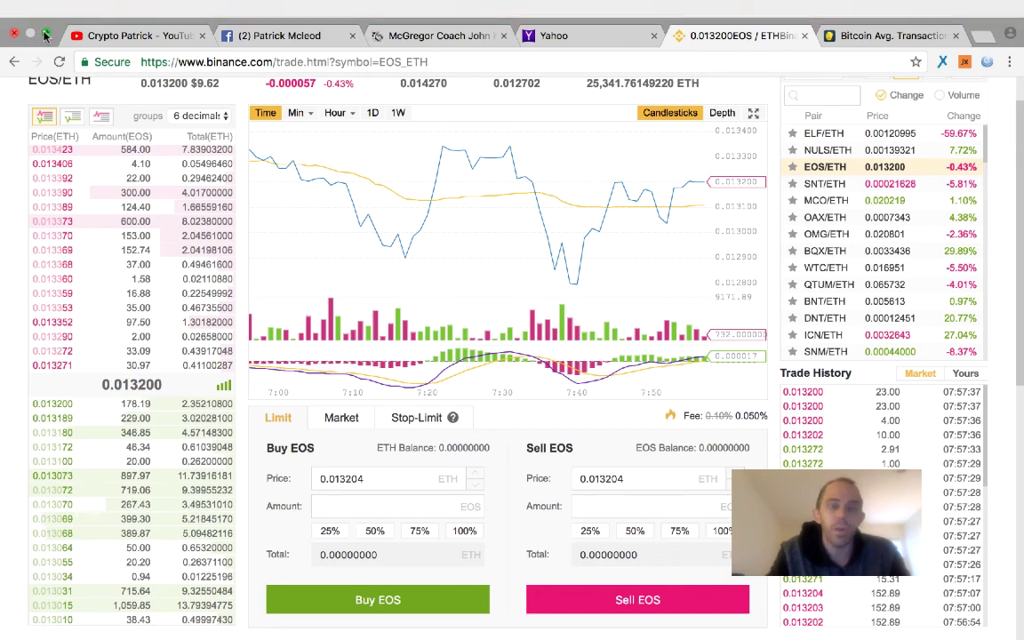
# Step: Exit the browser's full screen and bring up the QuickTime screen recording controls
pyautogui.click(45, 32)
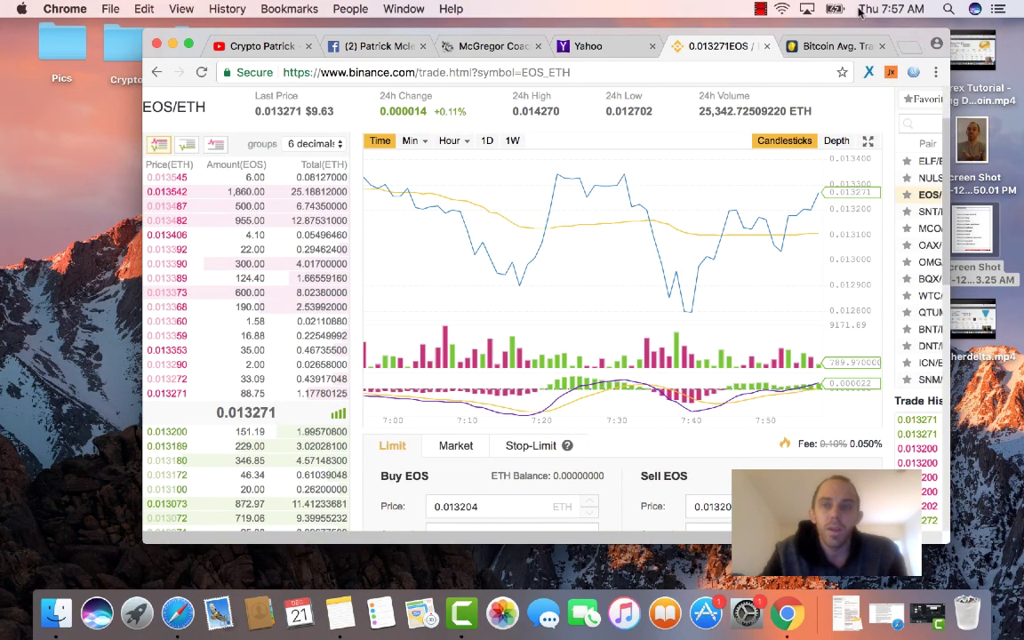
pyautogui.click(762, 9)
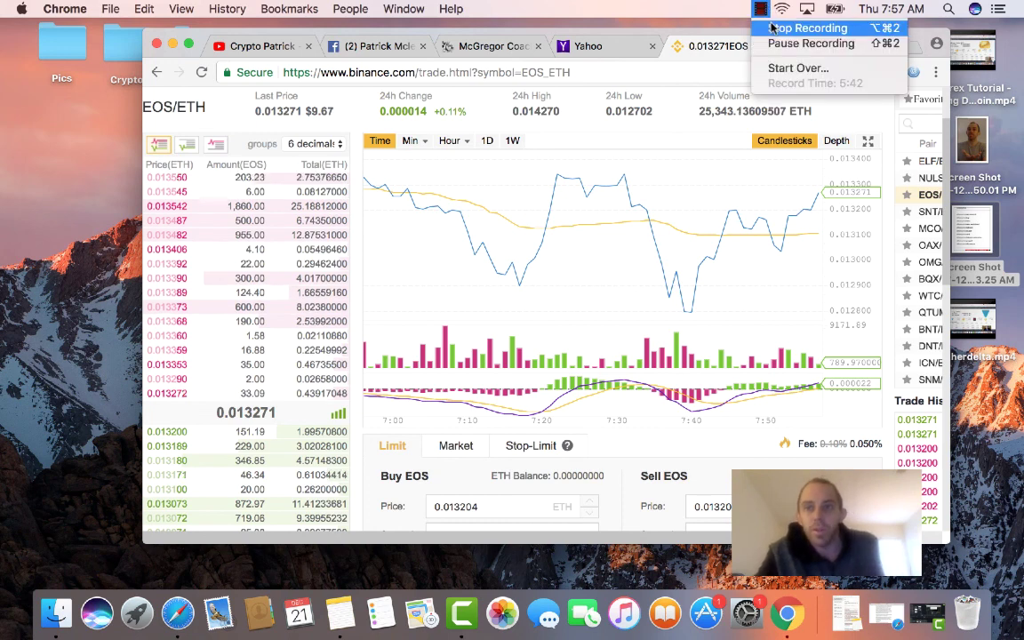